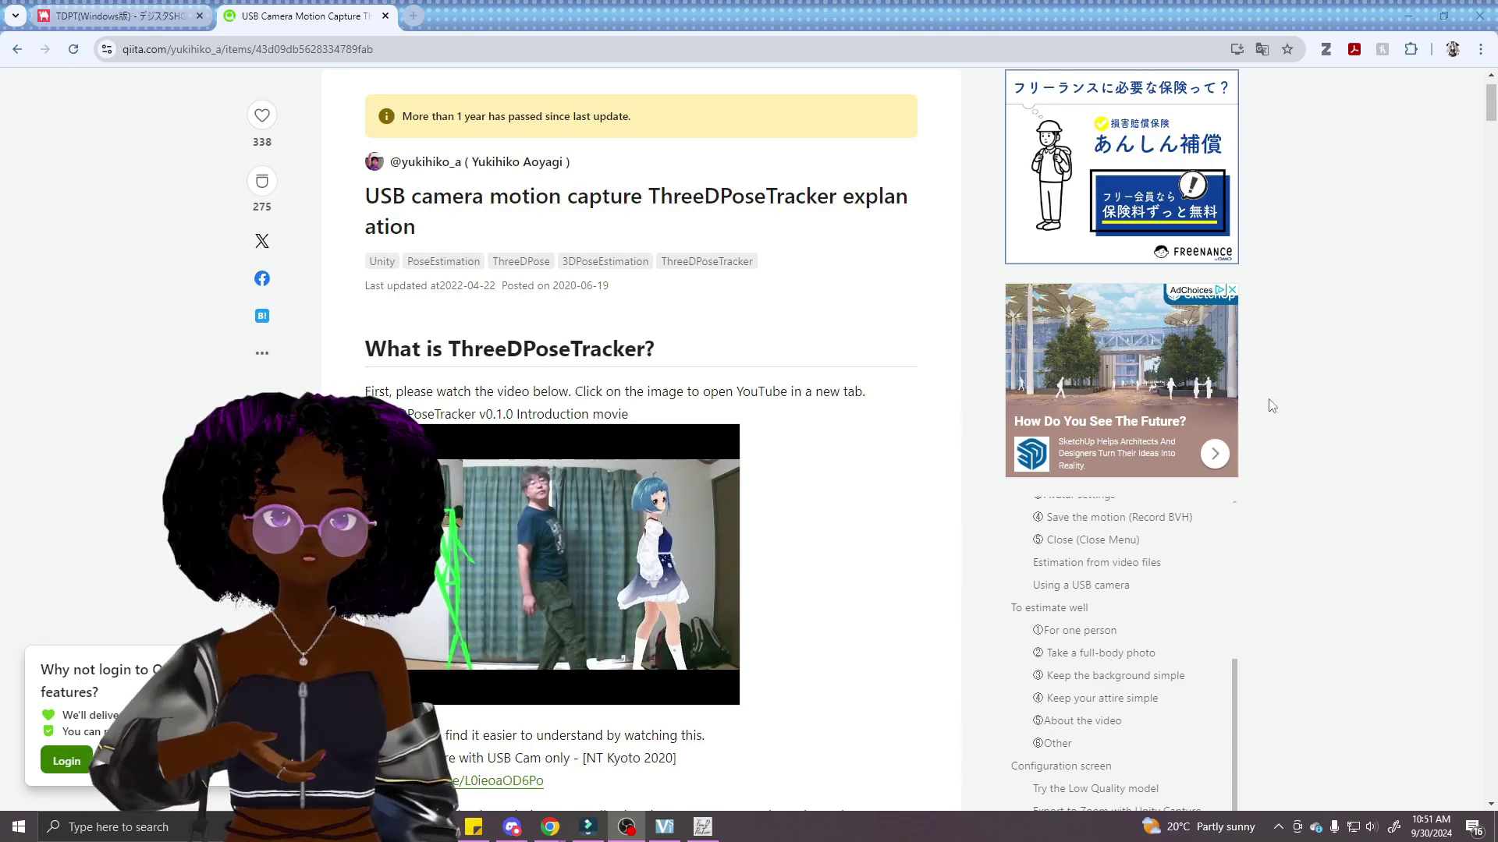
# Scroll to the Operating environment section and highlight the Core i7-7700HQ CPU requirement
pyautogui.scroll(-2, 792, 496)
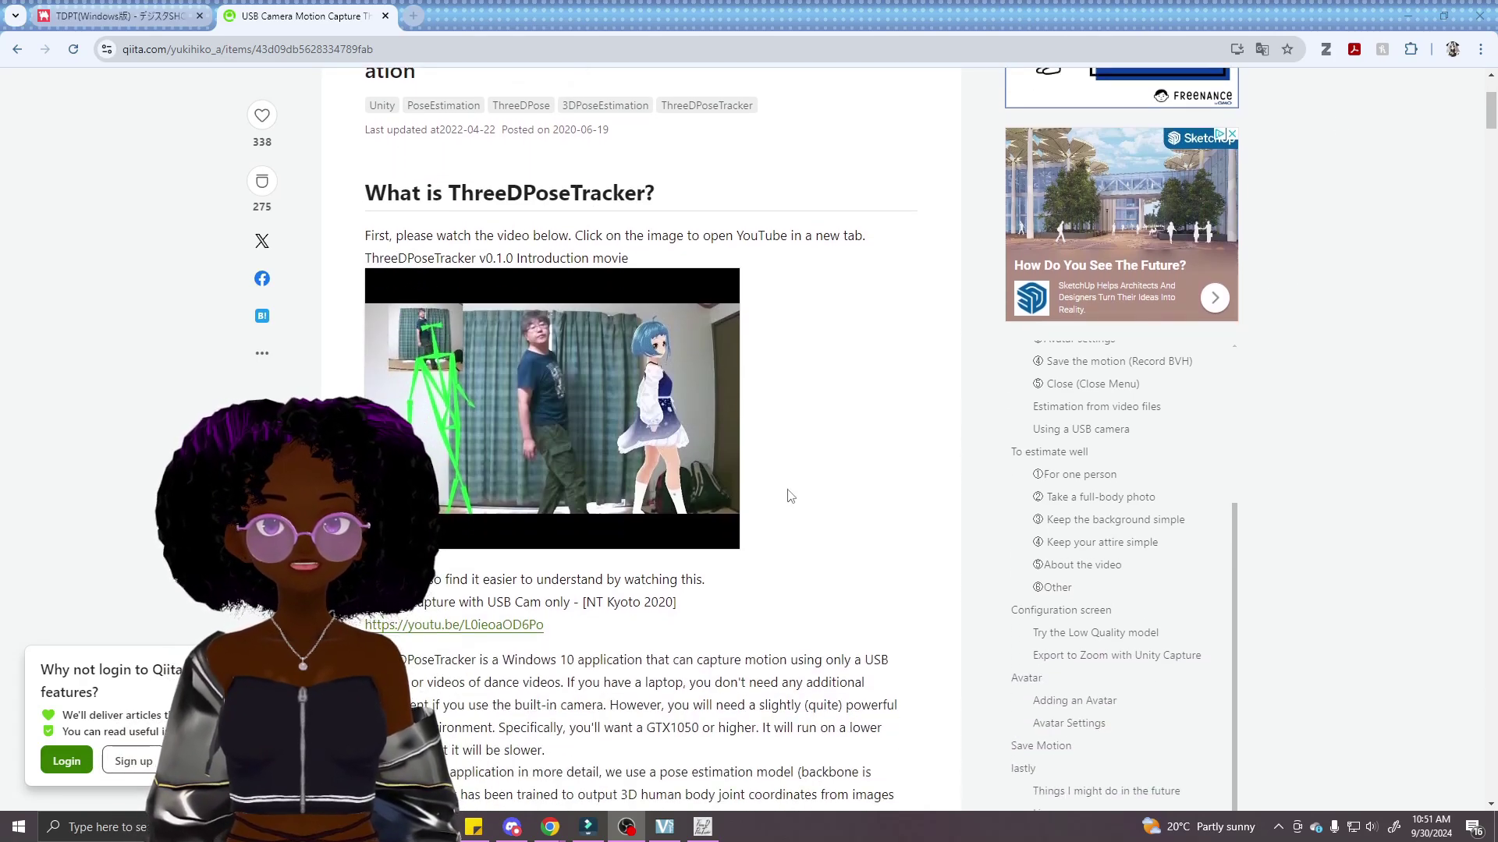
pyautogui.scroll(-2, 791, 496)
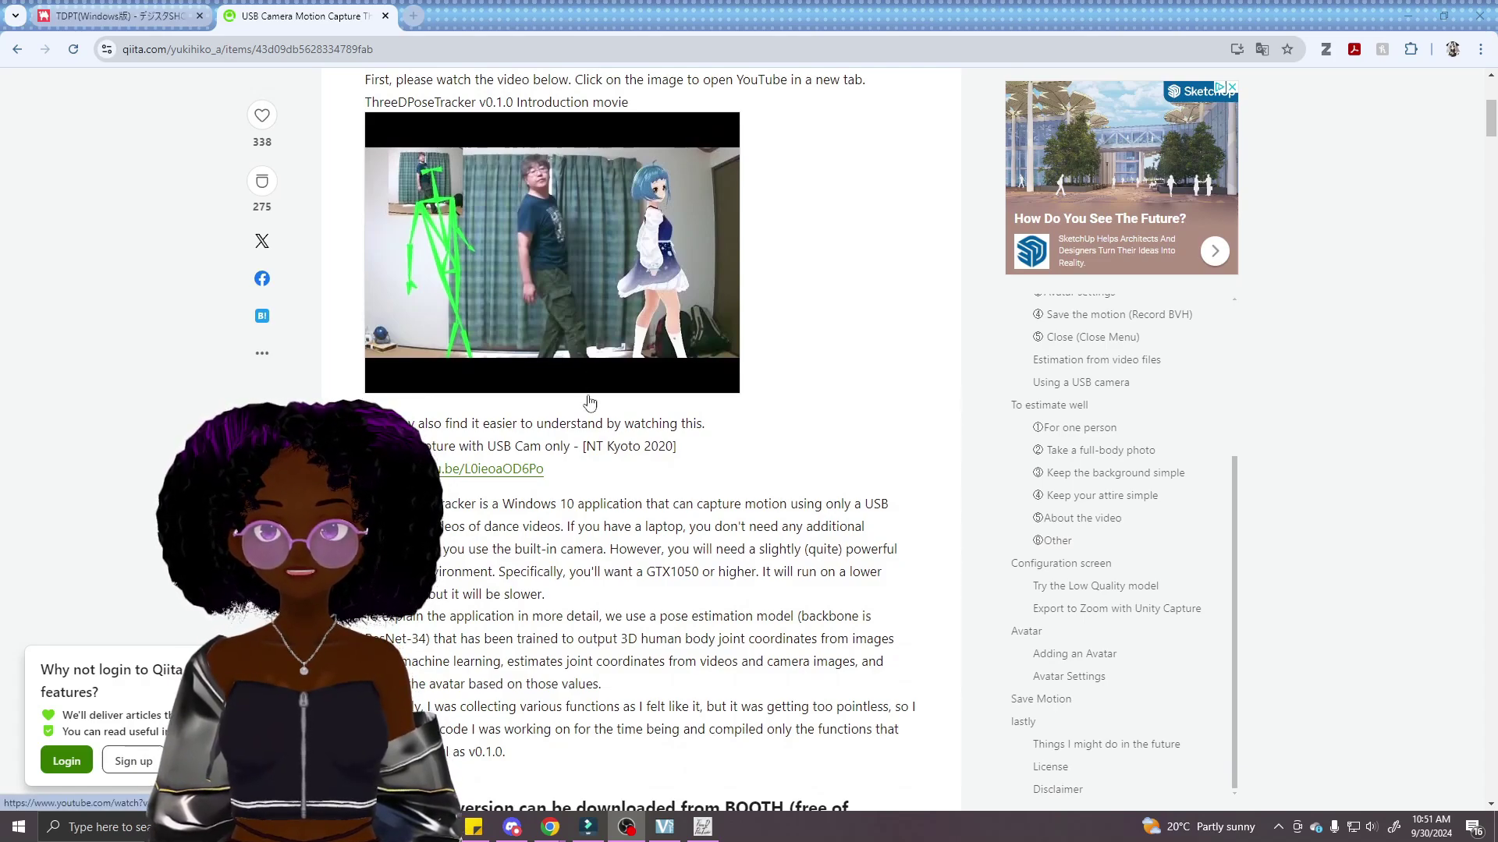
pyautogui.scroll(-1, 589, 405)
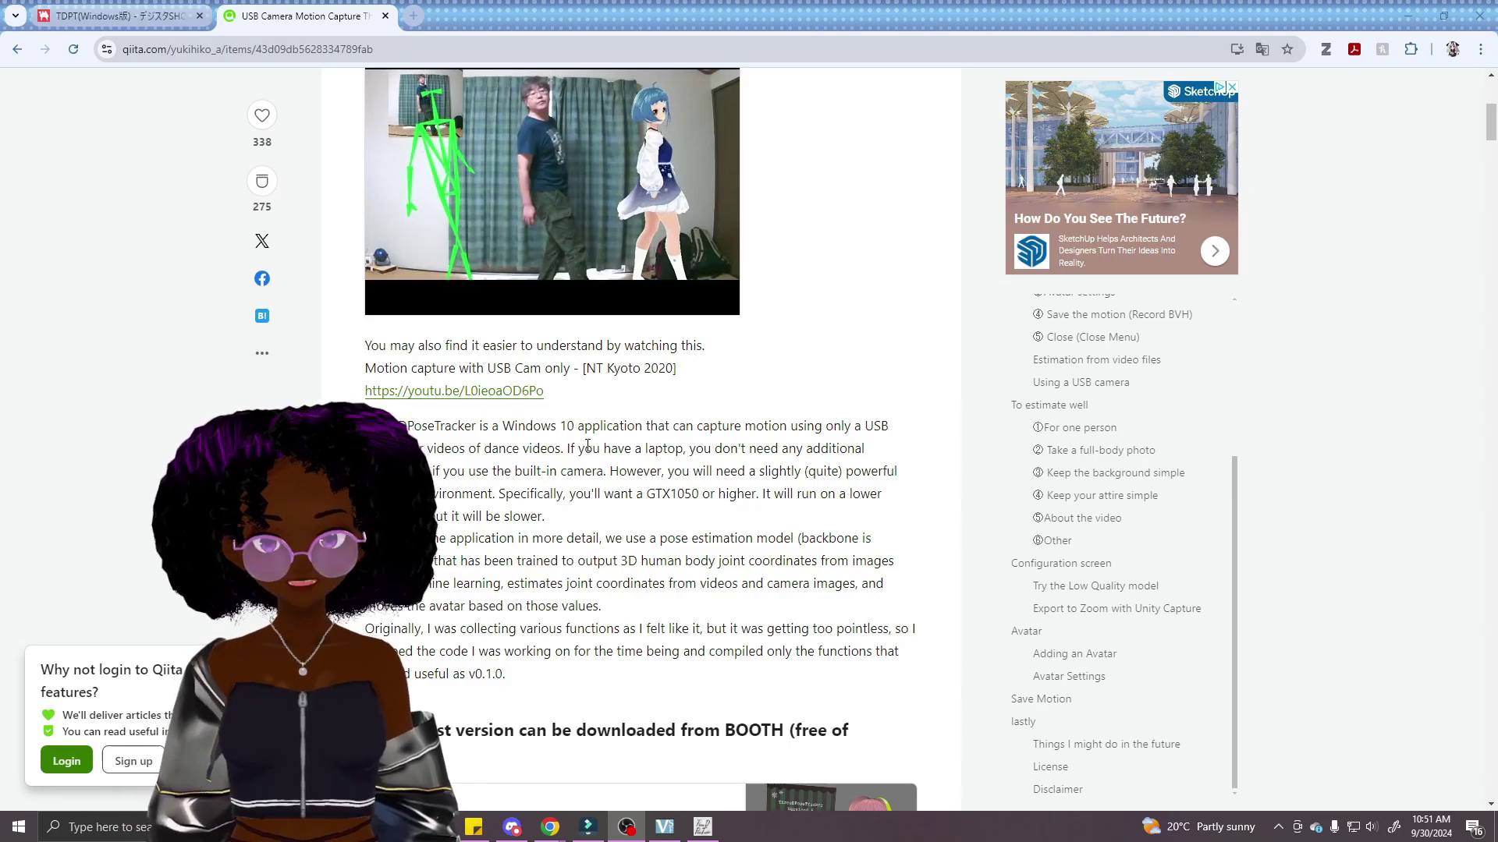
pyautogui.scroll(-4, 589, 460)
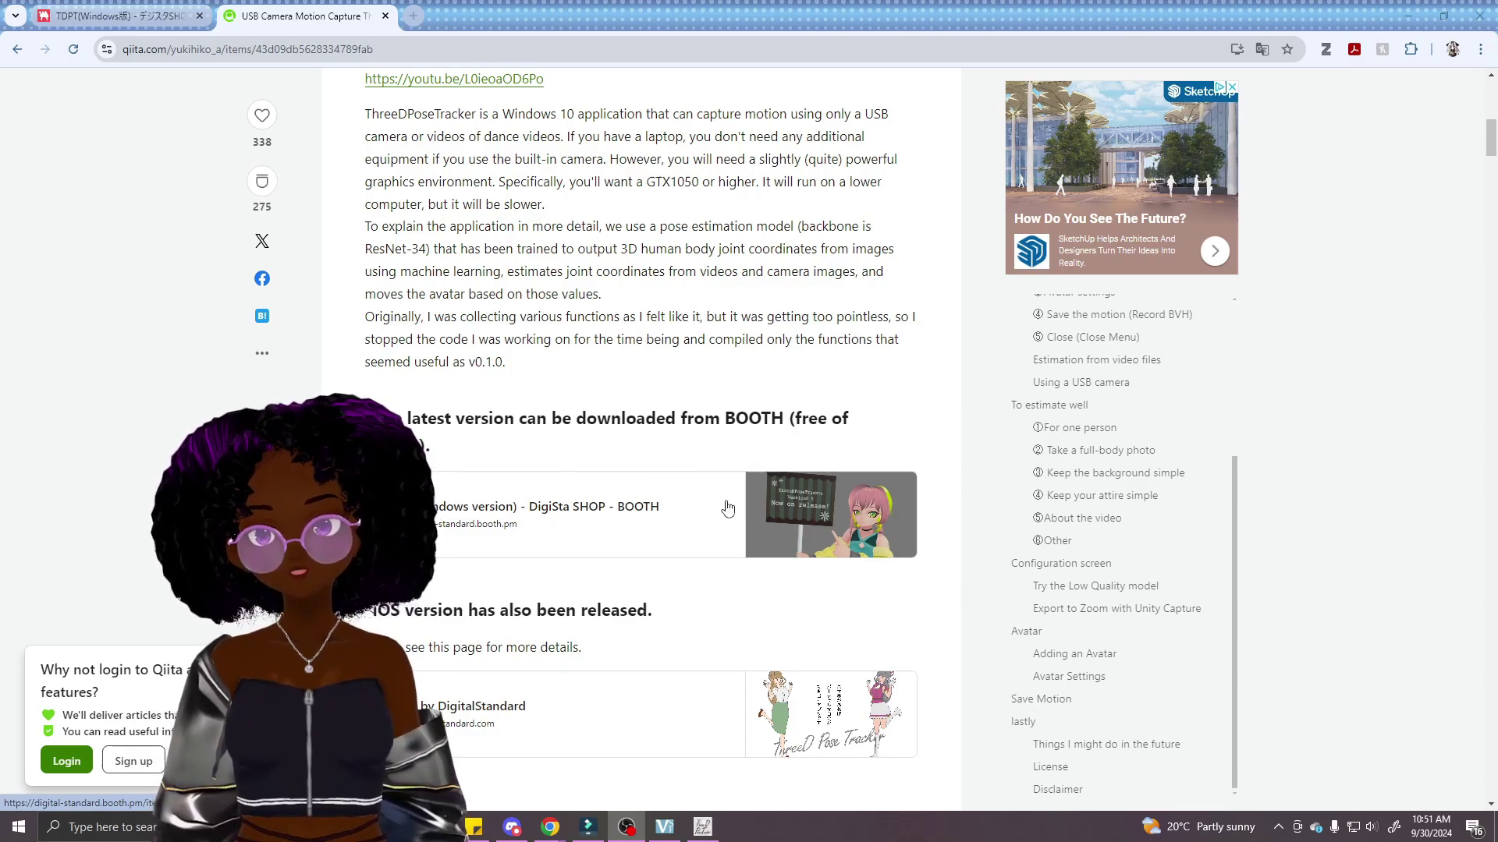
pyautogui.scroll(-1, 733, 510)
pyautogui.scroll(-1, 806, 520)
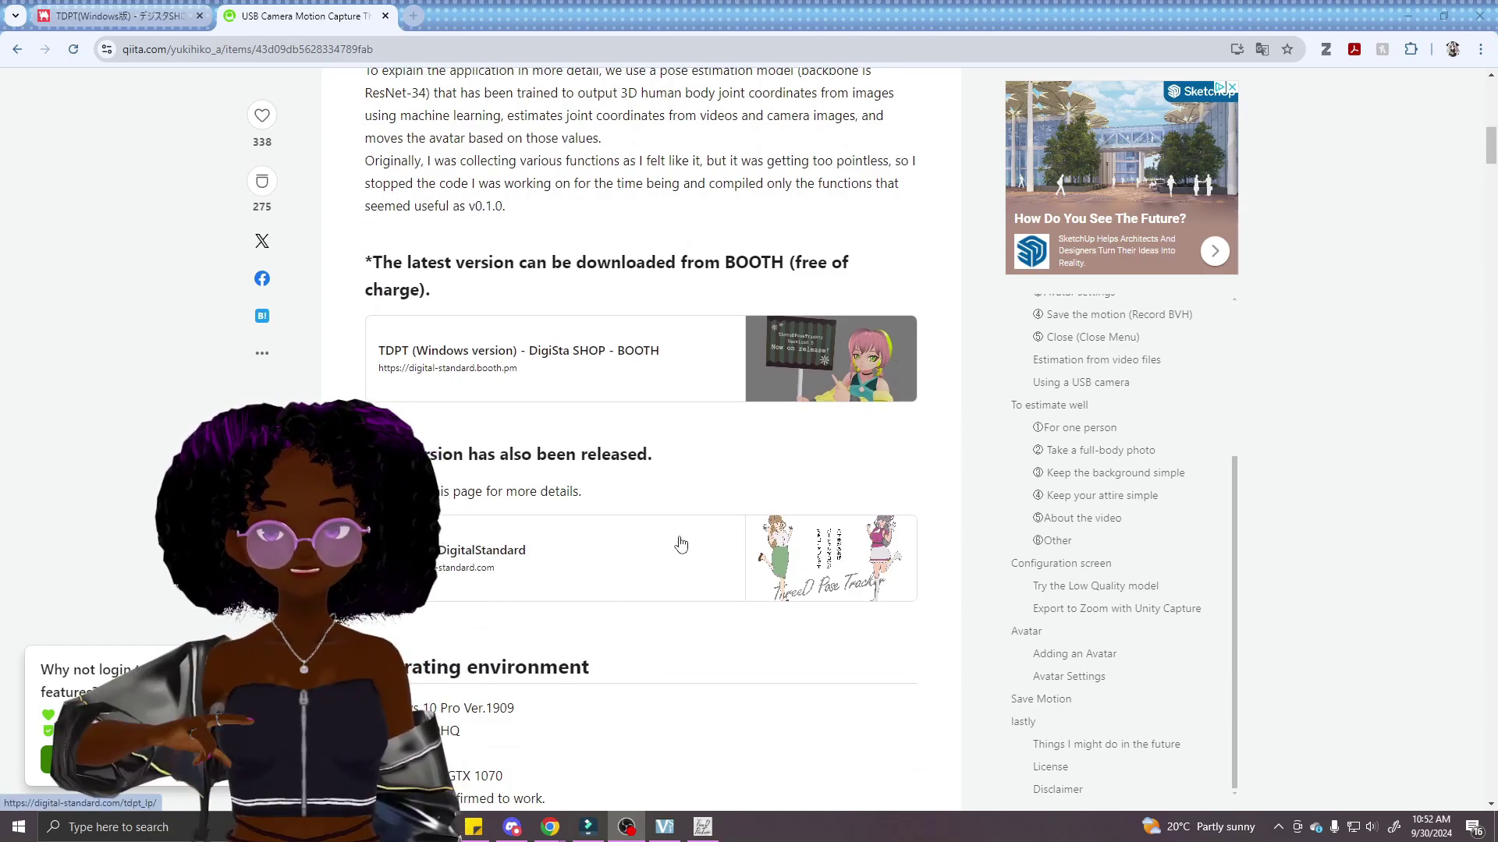
pyautogui.scroll(-5, 683, 551)
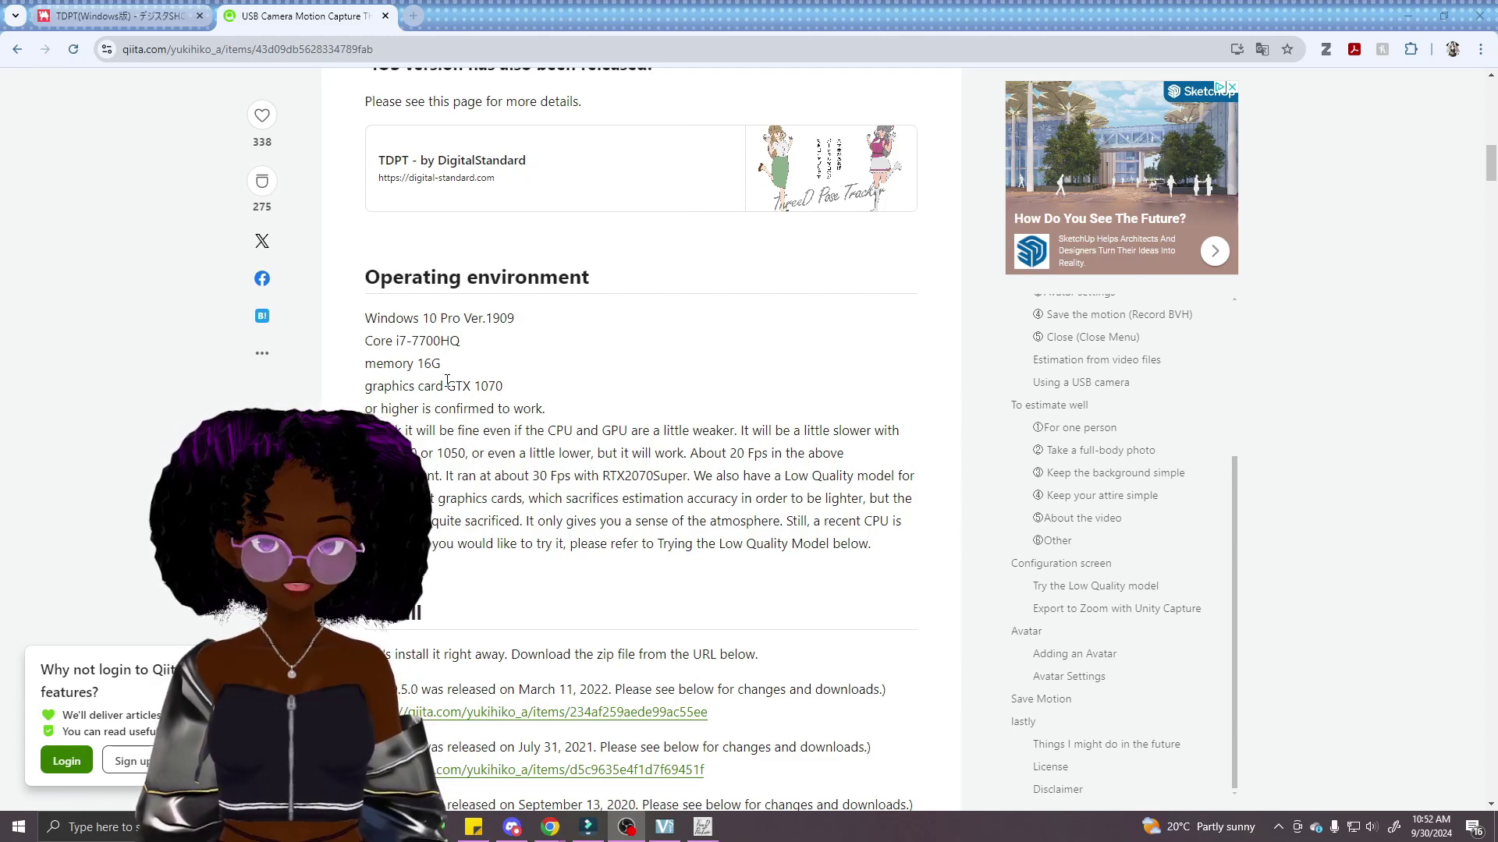
pyautogui.moveTo(365, 344); pyautogui.dragTo(458, 348)
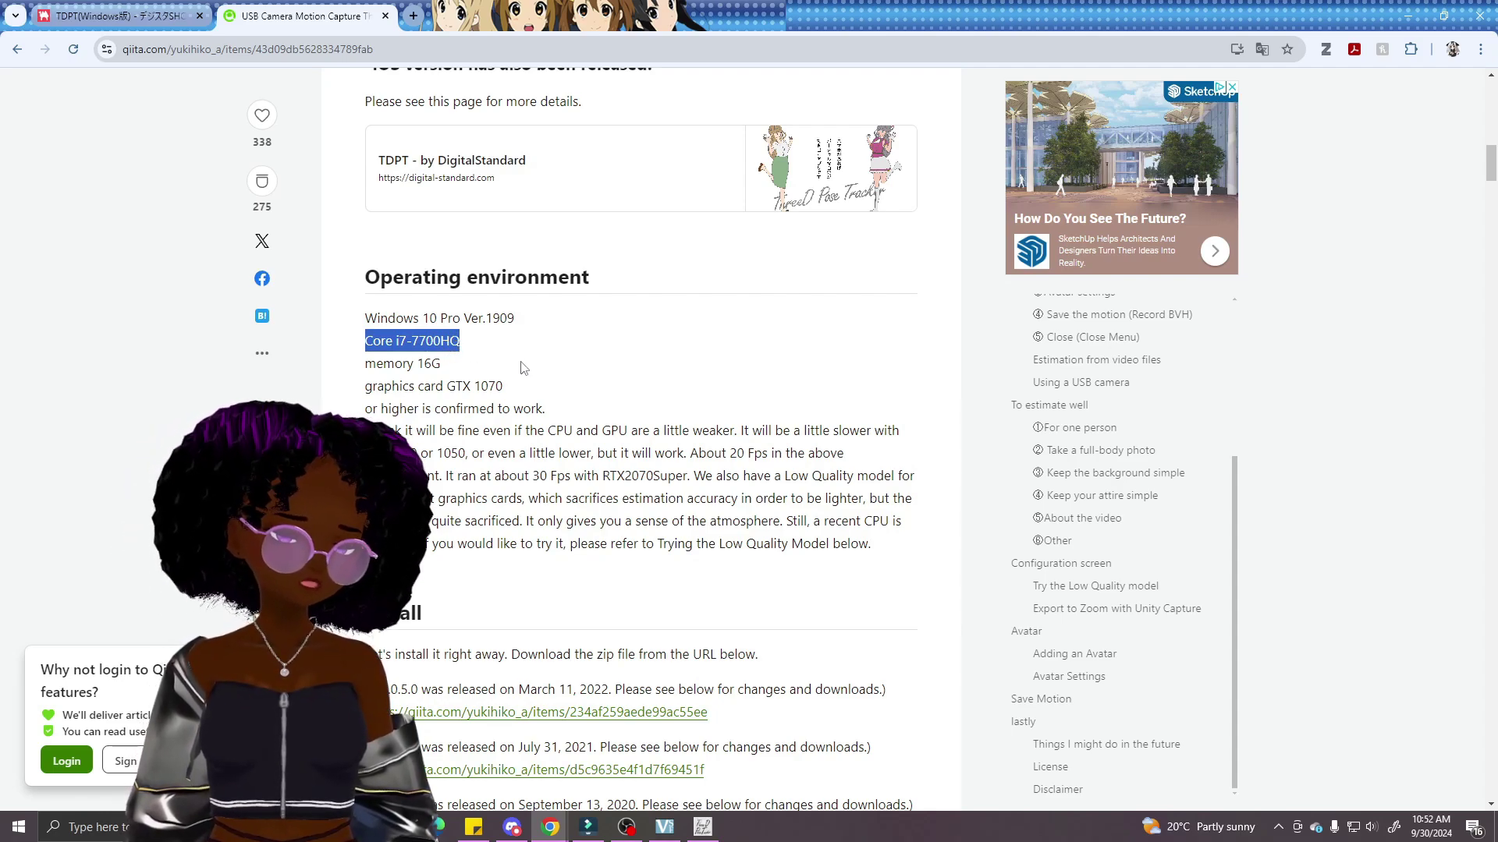
# Return up the article to the free BOOTH download card
pyautogui.scroll(-1, 607, 485)
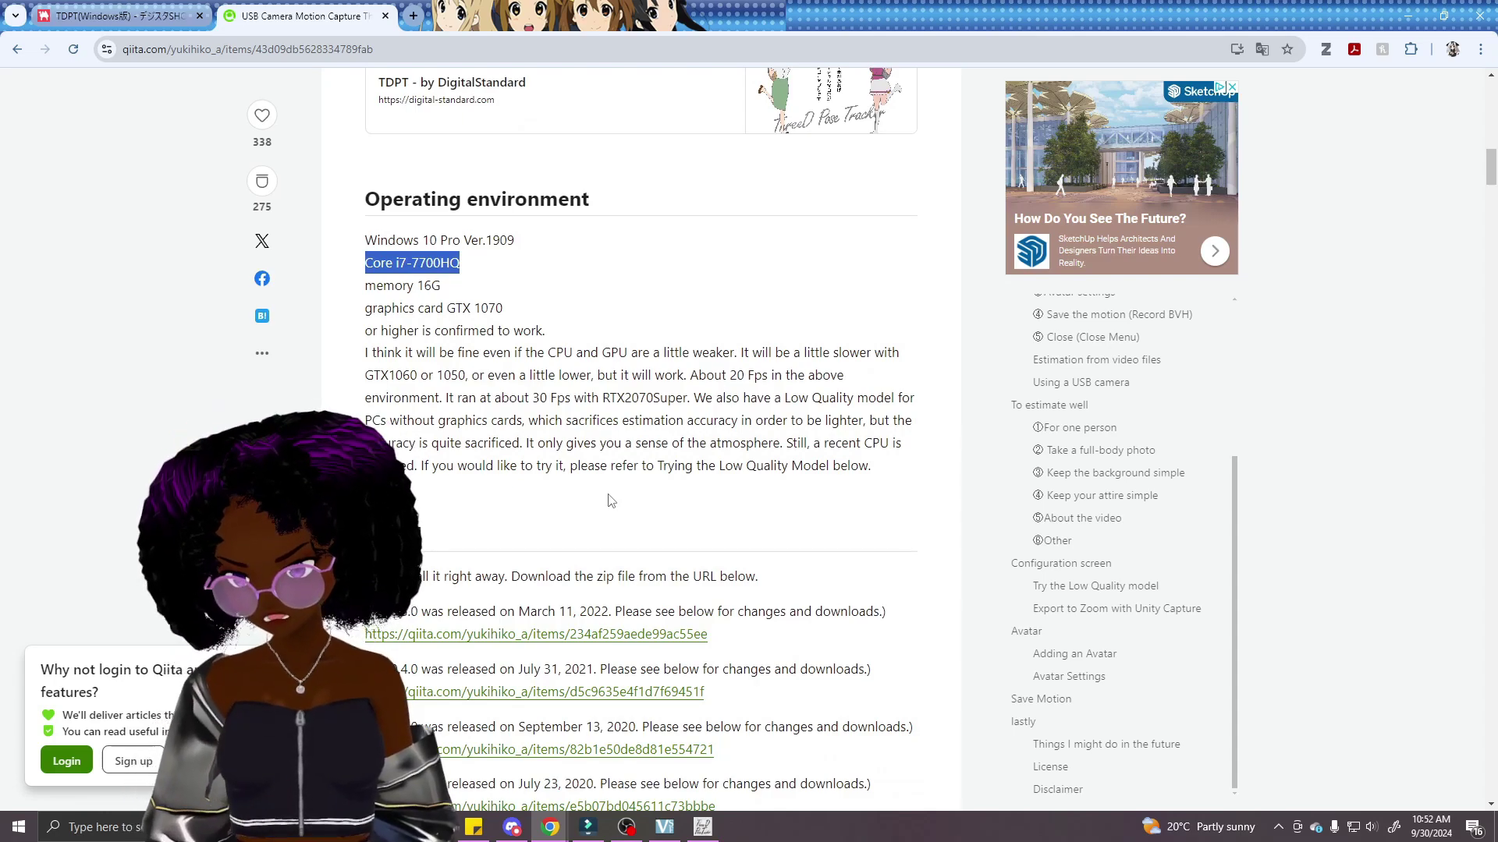
pyautogui.moveTo(441, 286); pyautogui.dragTo(434, 286)
pyautogui.scroll(5, 327, 216)
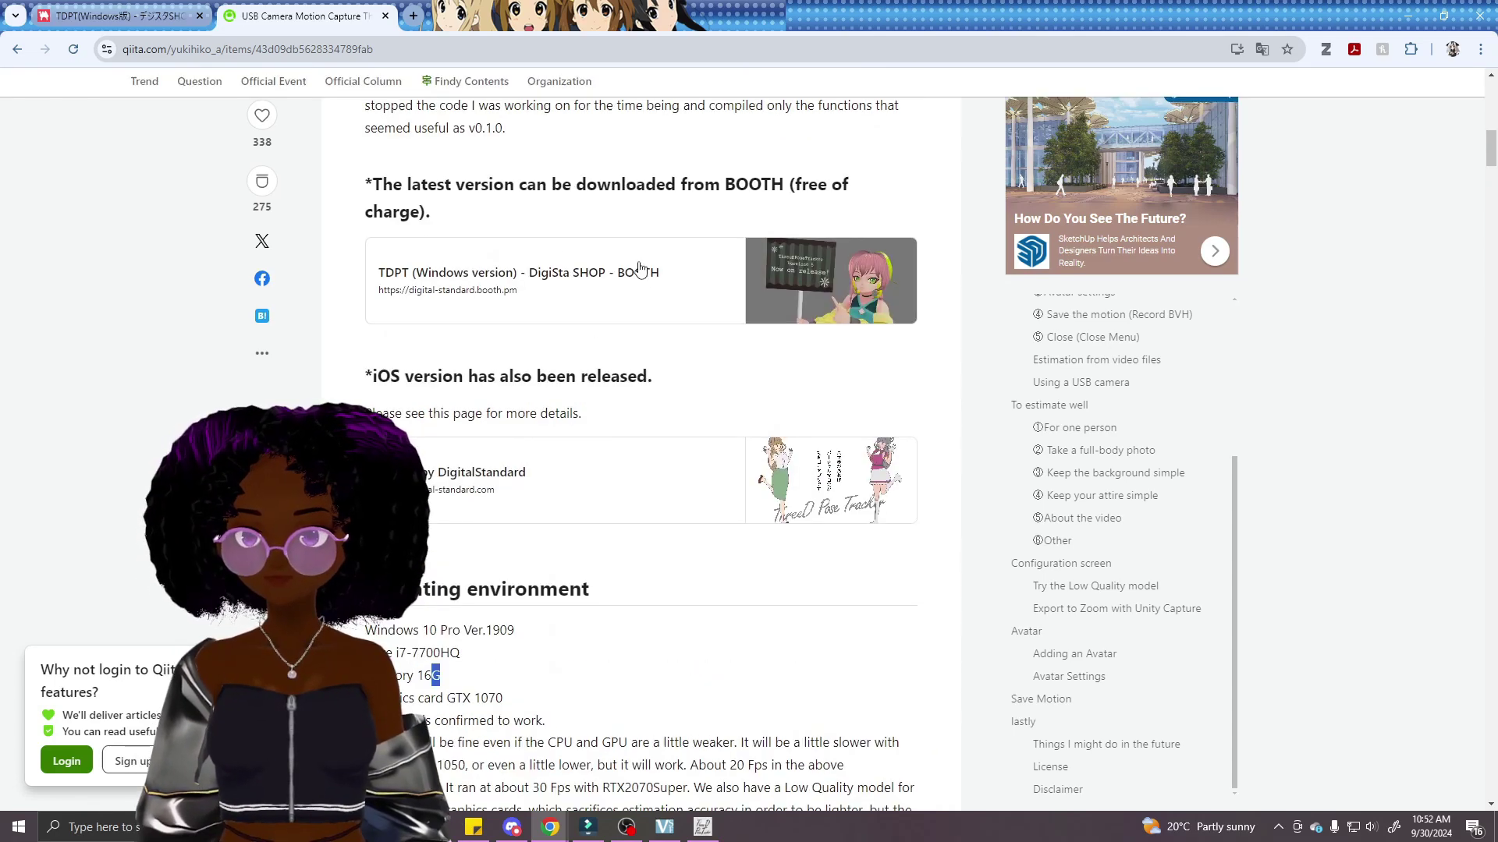
# Switch to the BOOTH tab showing the free TDPT (Windows版) download
pyautogui.hotkey('ctrl', 'shift', 'Tab')
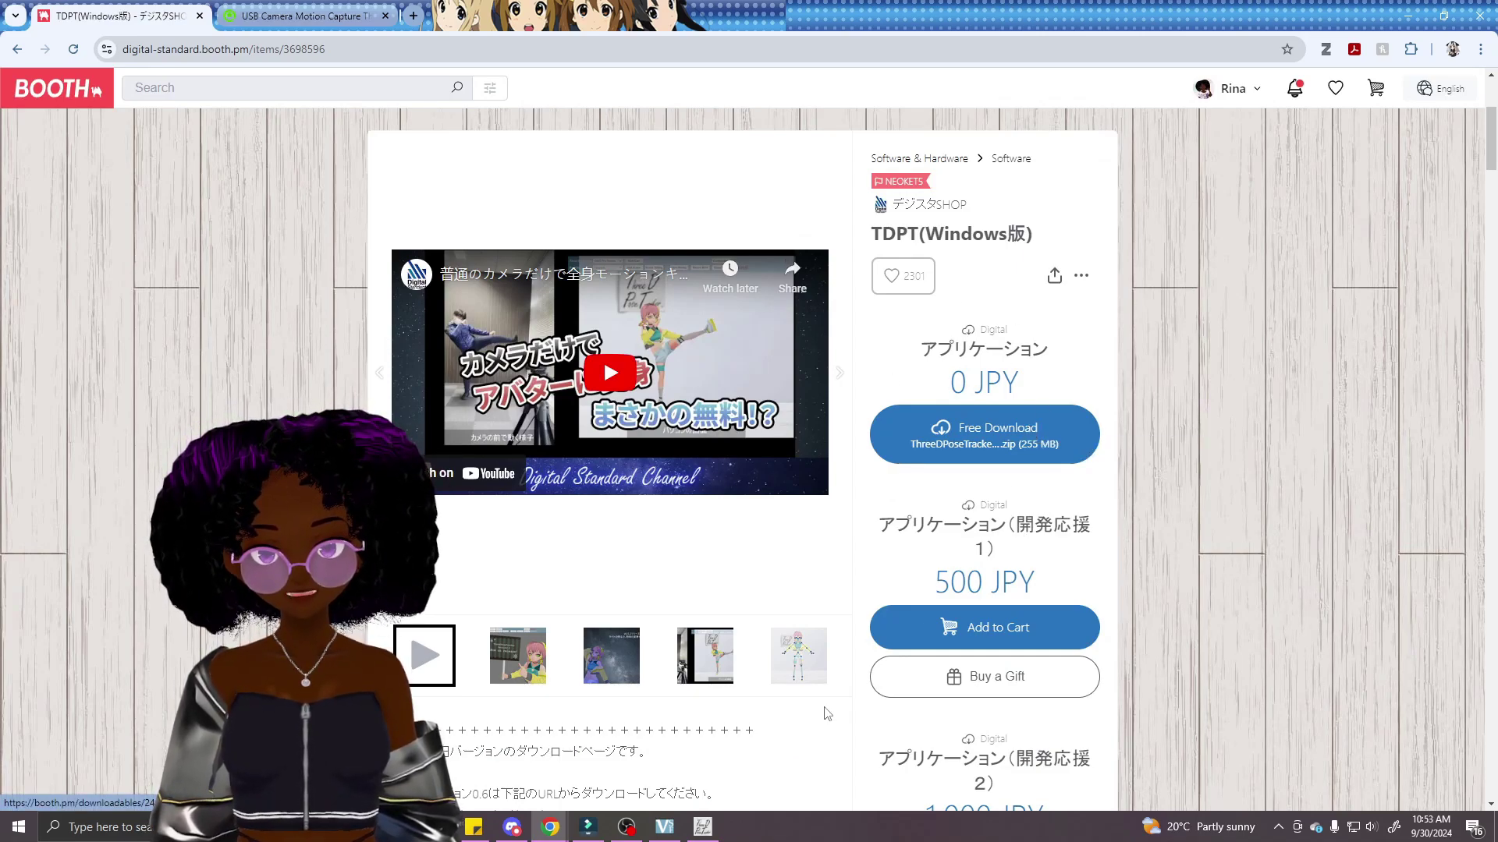
pyautogui.moveTo(711, 833)
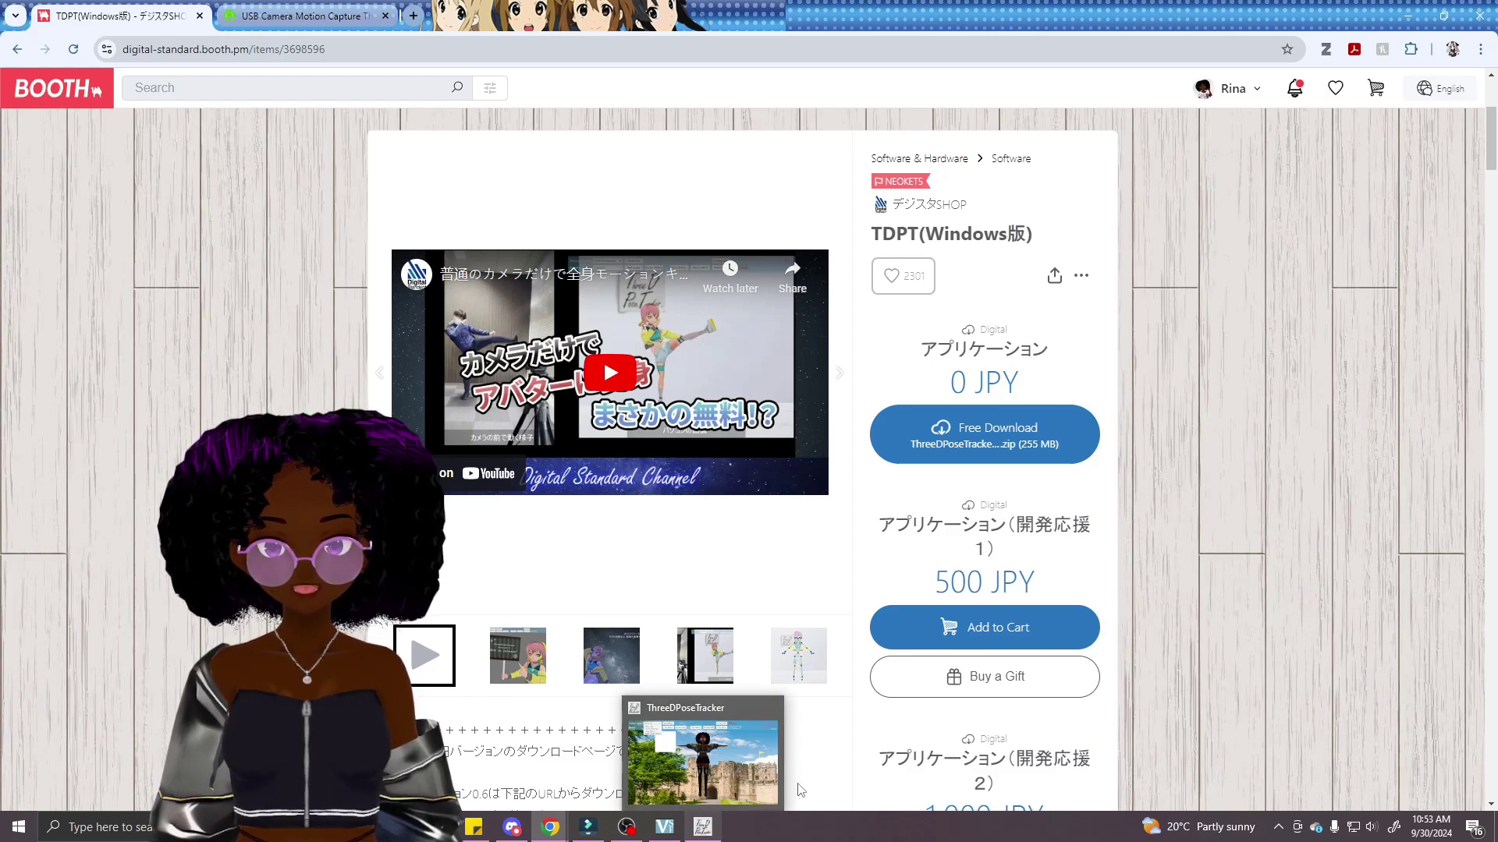
# Bring up ThreeDPoseTracker and preview the Lune and yukihiko-chan avatars, ending on Lune
pyautogui.click(711, 832)
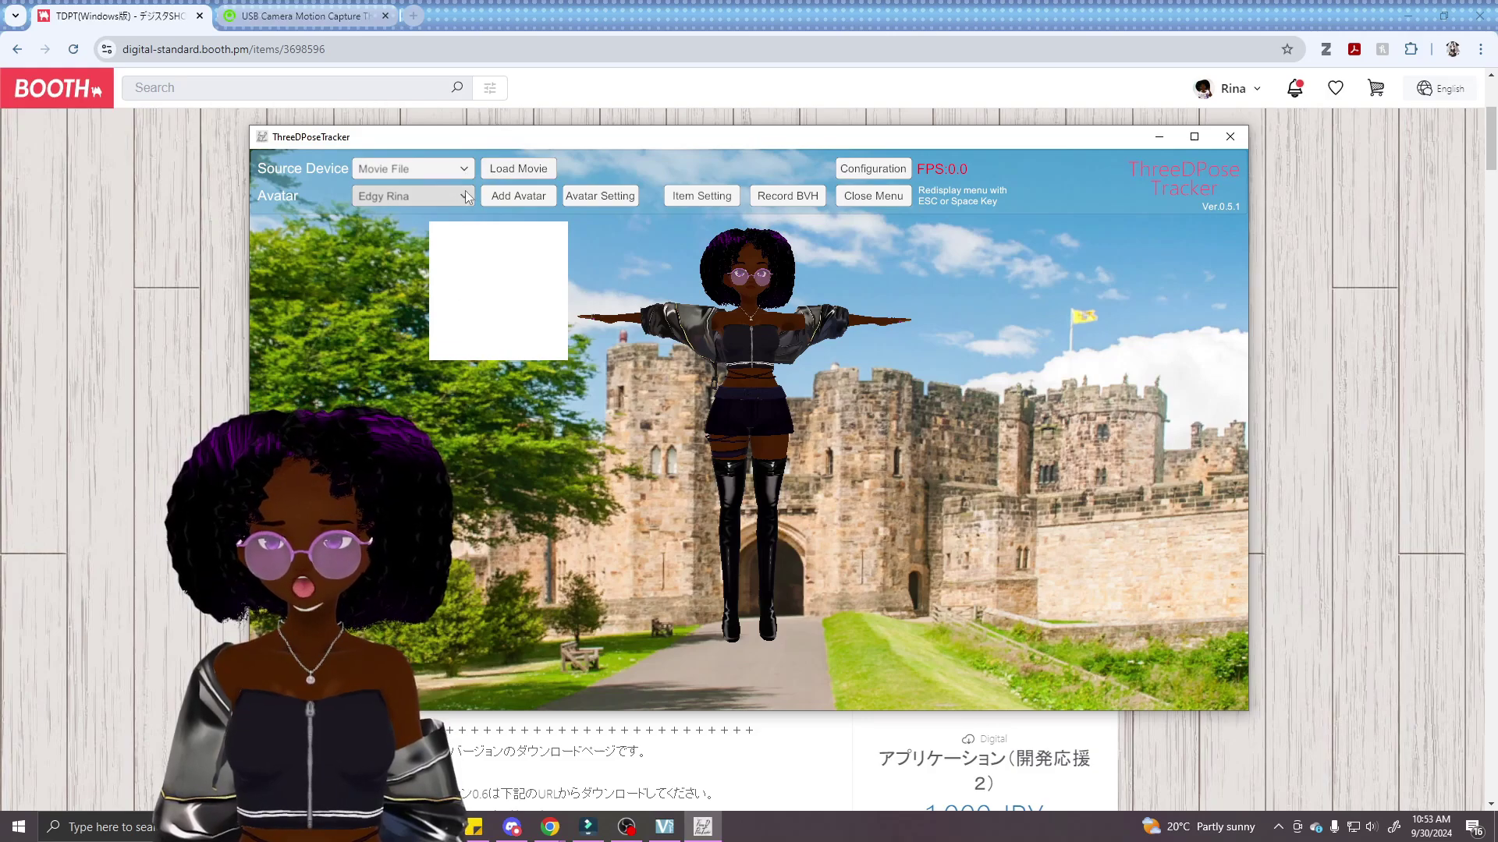
pyautogui.click(464, 195)
pyautogui.click(422, 221)
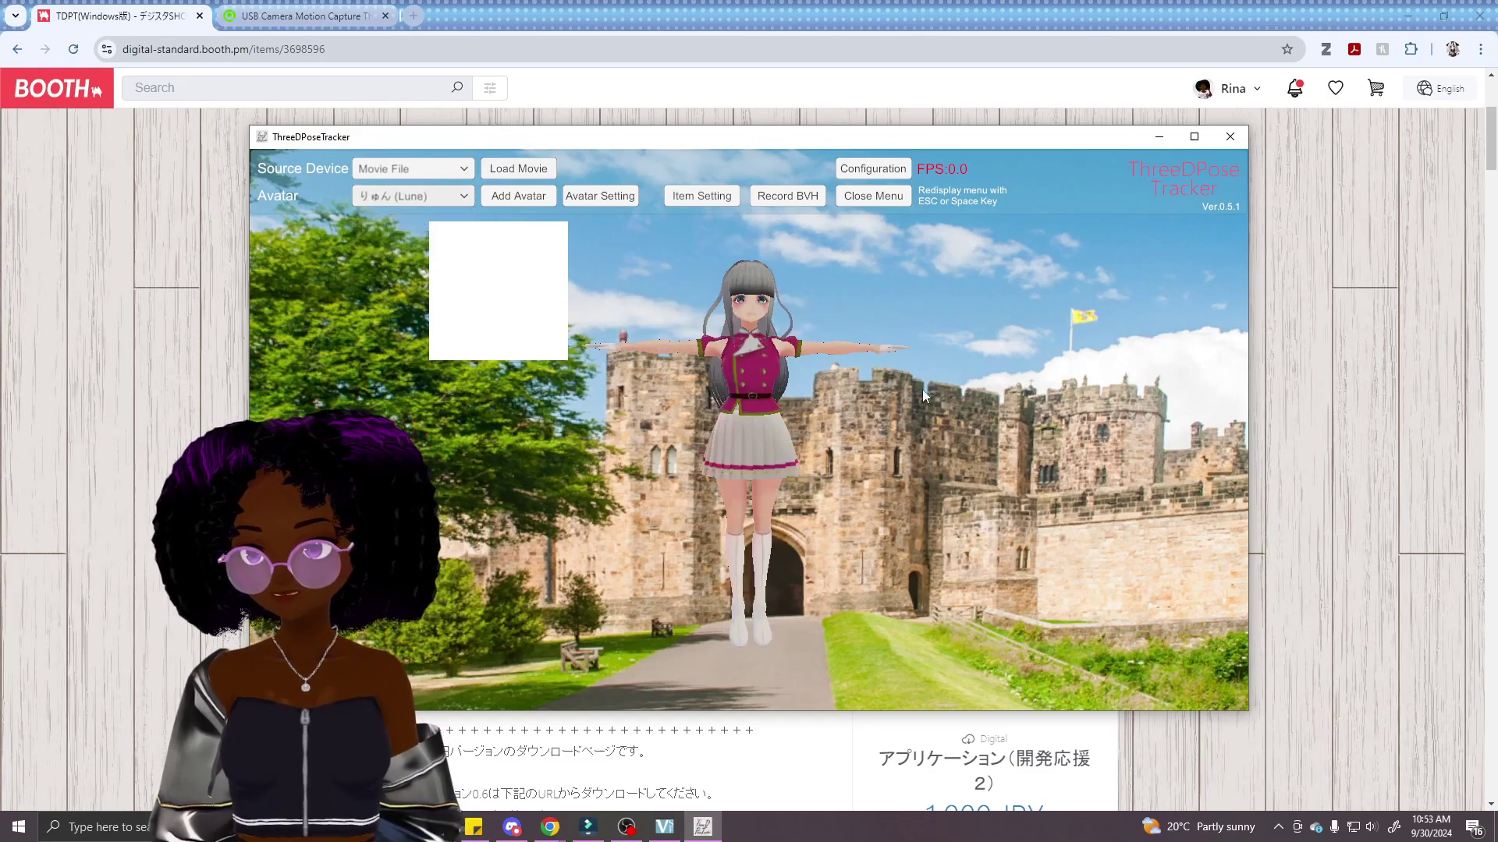
pyautogui.click(461, 198)
pyautogui.click(431, 242)
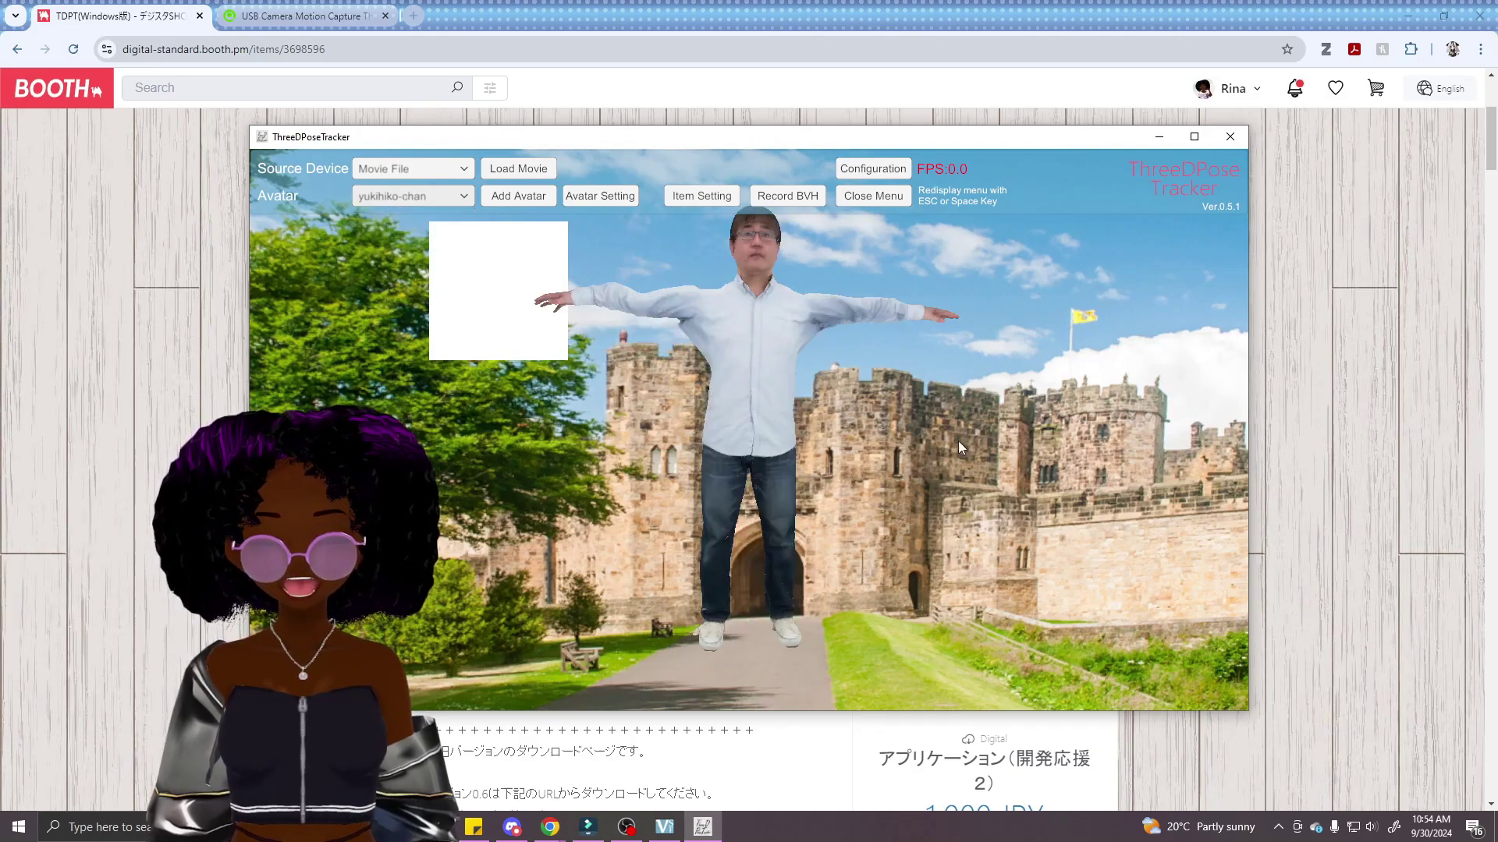
pyautogui.click(462, 195)
pyautogui.click(449, 216)
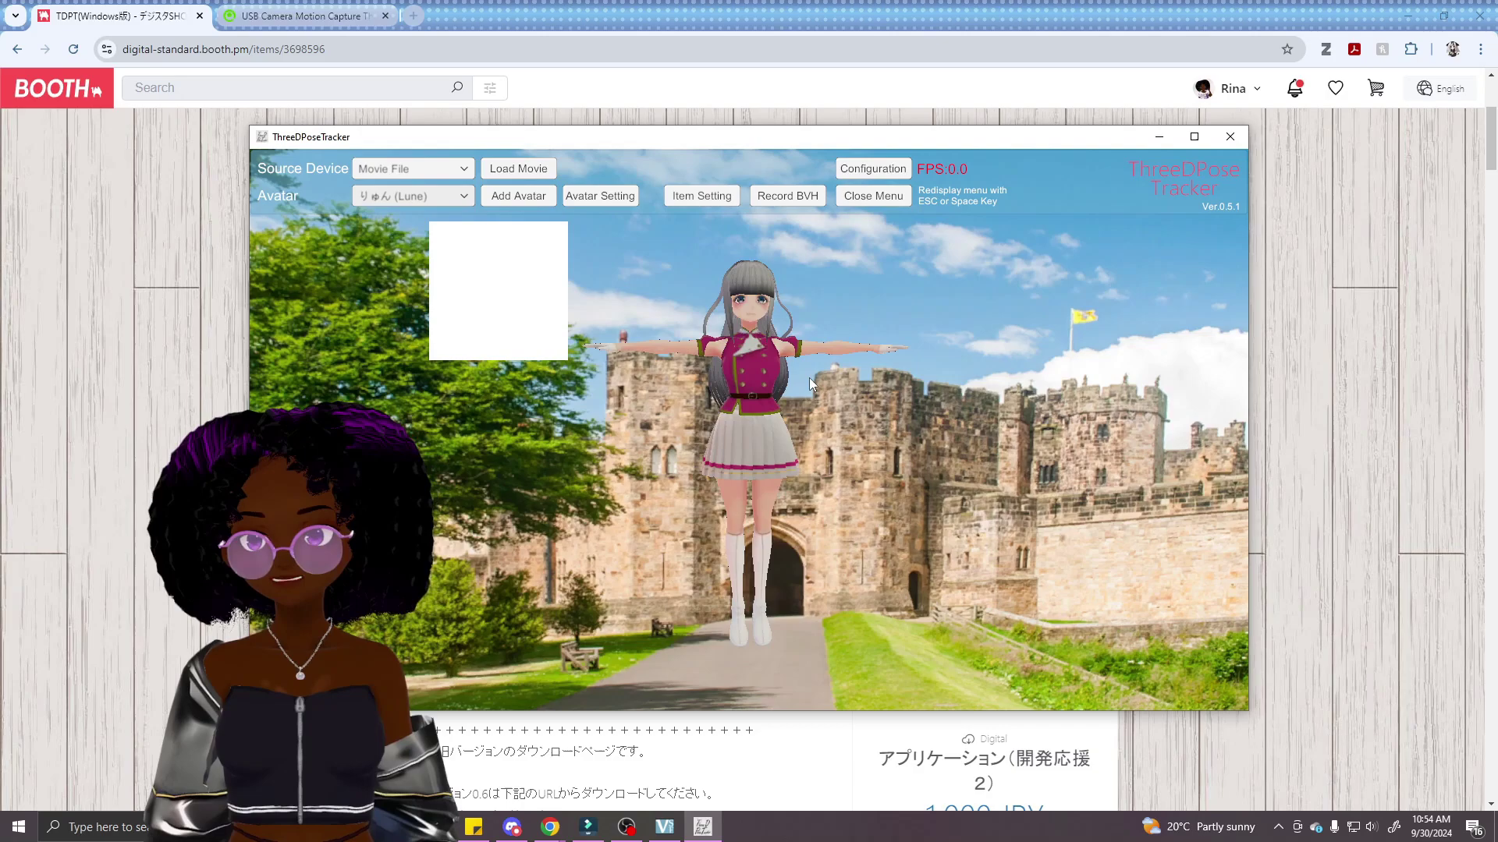
# Cancel the Add Avatar form and set the avatar to Edgy Rina
pyautogui.click(513, 200)
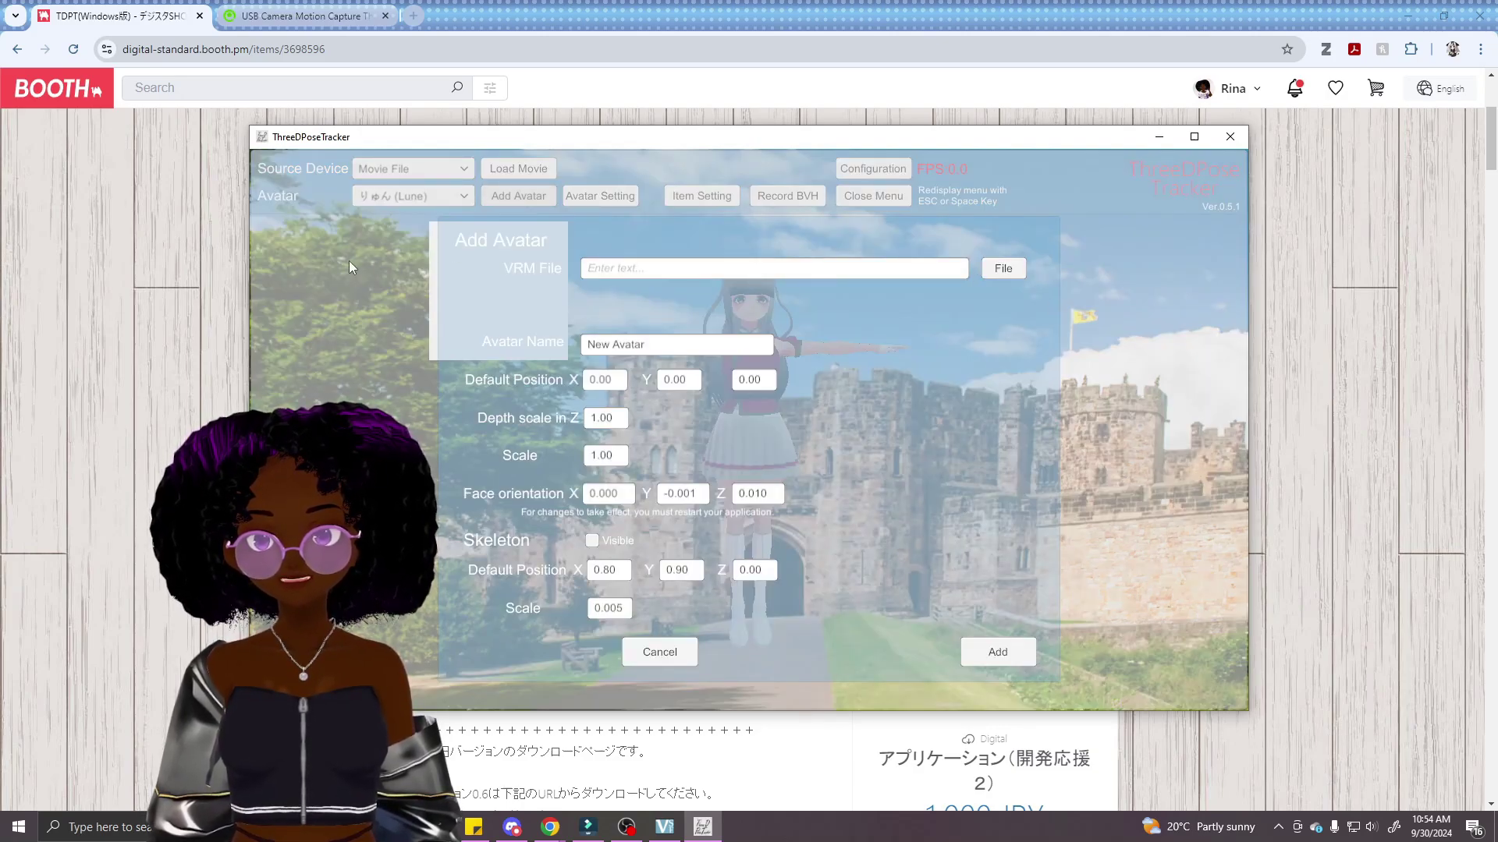
pyautogui.click(640, 657)
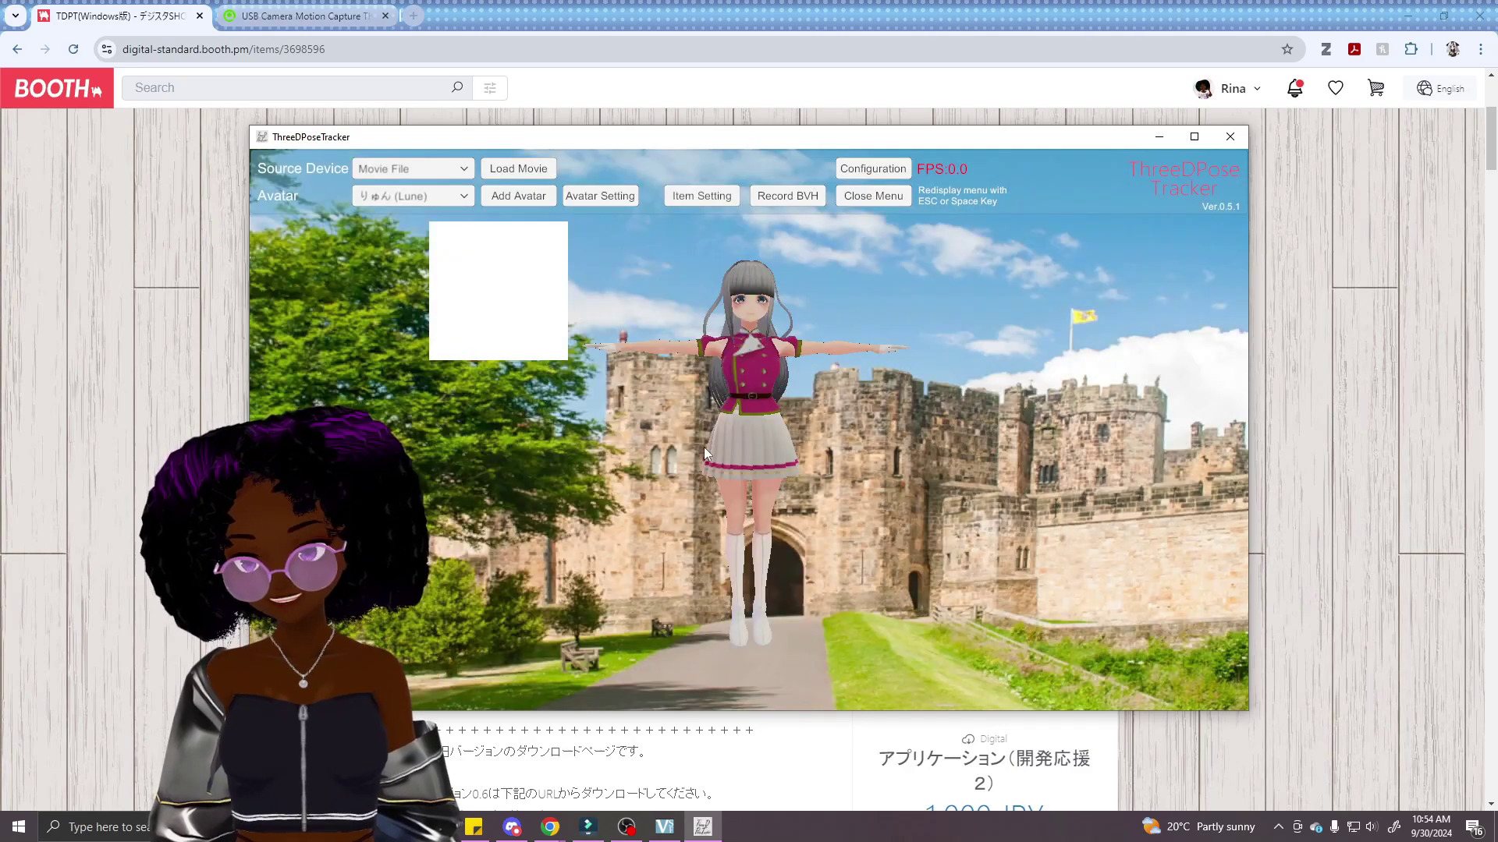
pyautogui.click(471, 202)
pyautogui.click(418, 254)
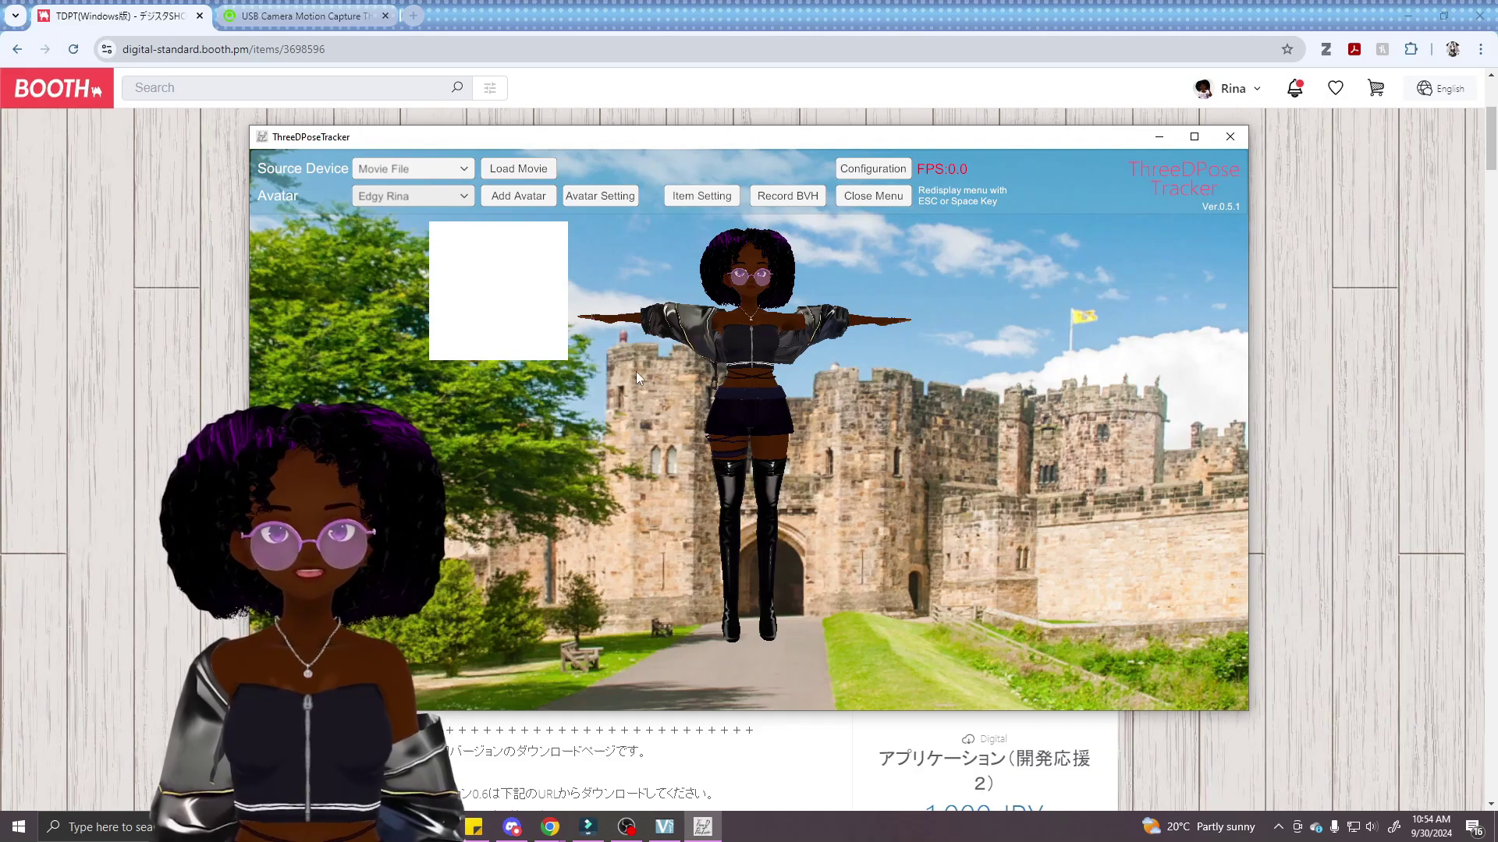
pyautogui.click(462, 171)
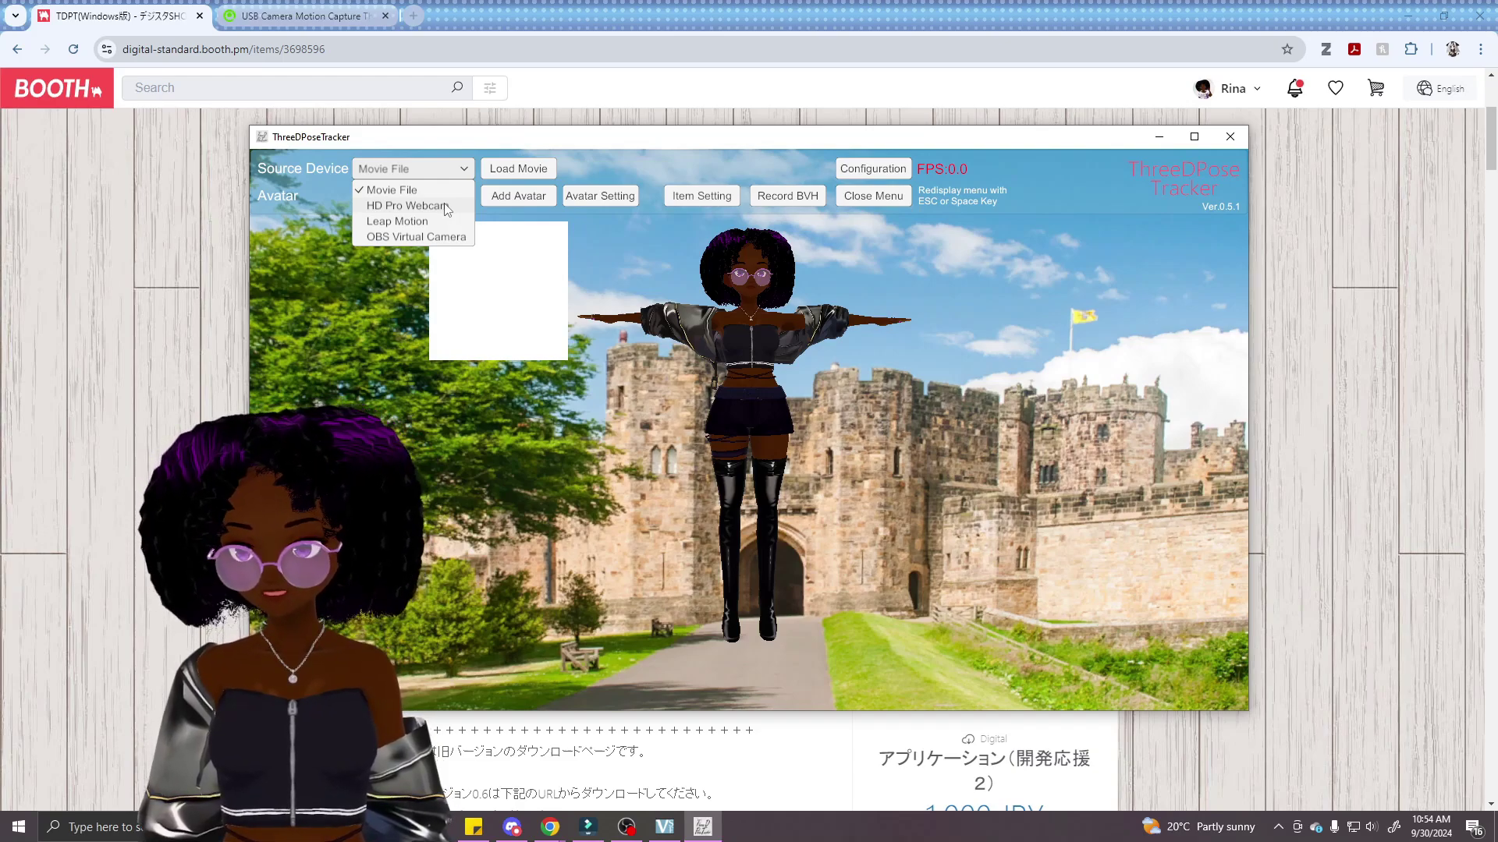
pyautogui.click(671, 274)
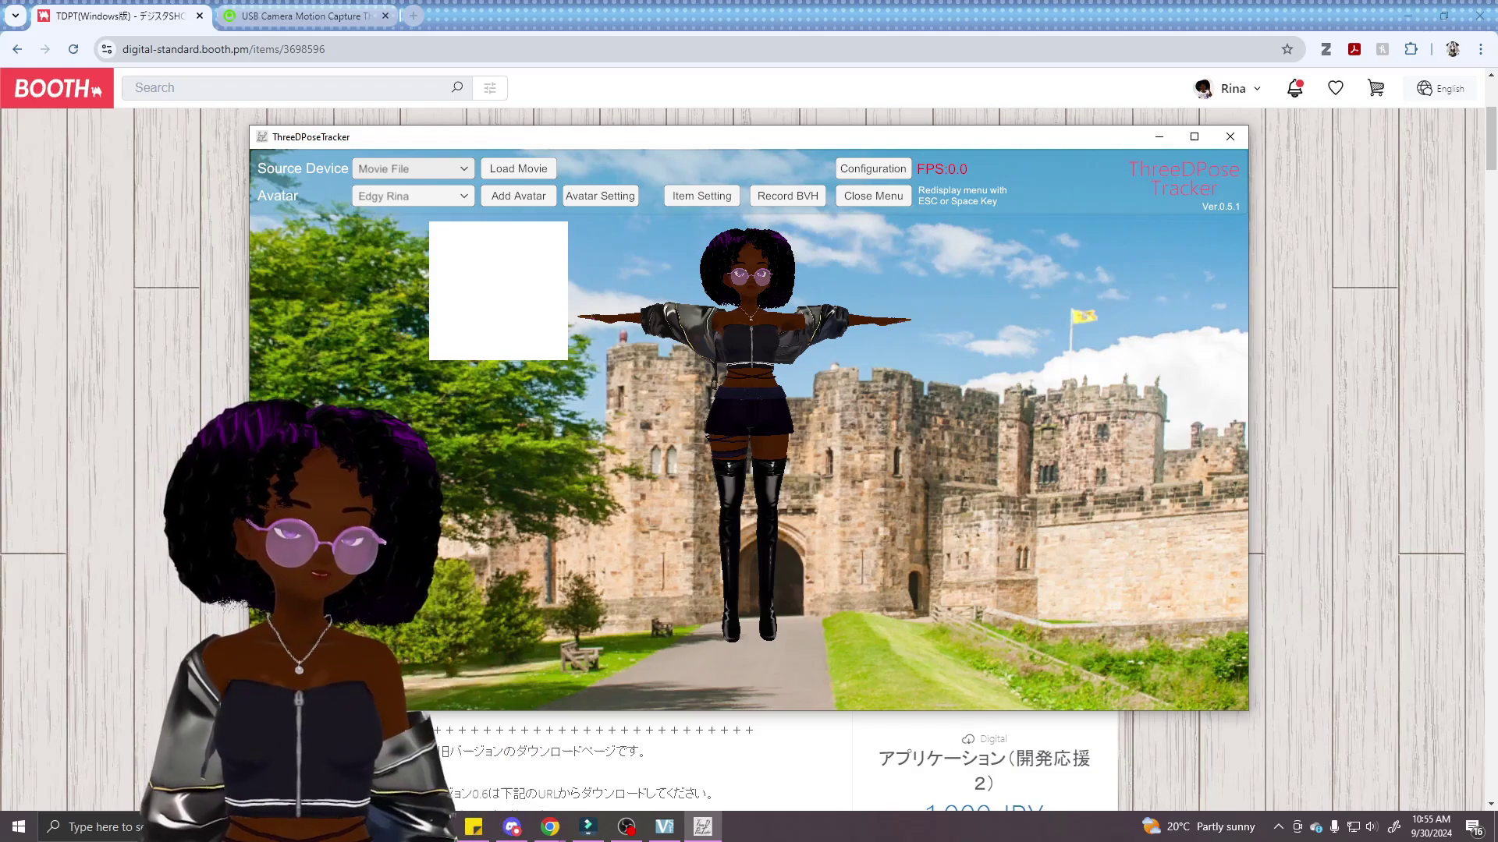
pyautogui.moveTo(668, 794)
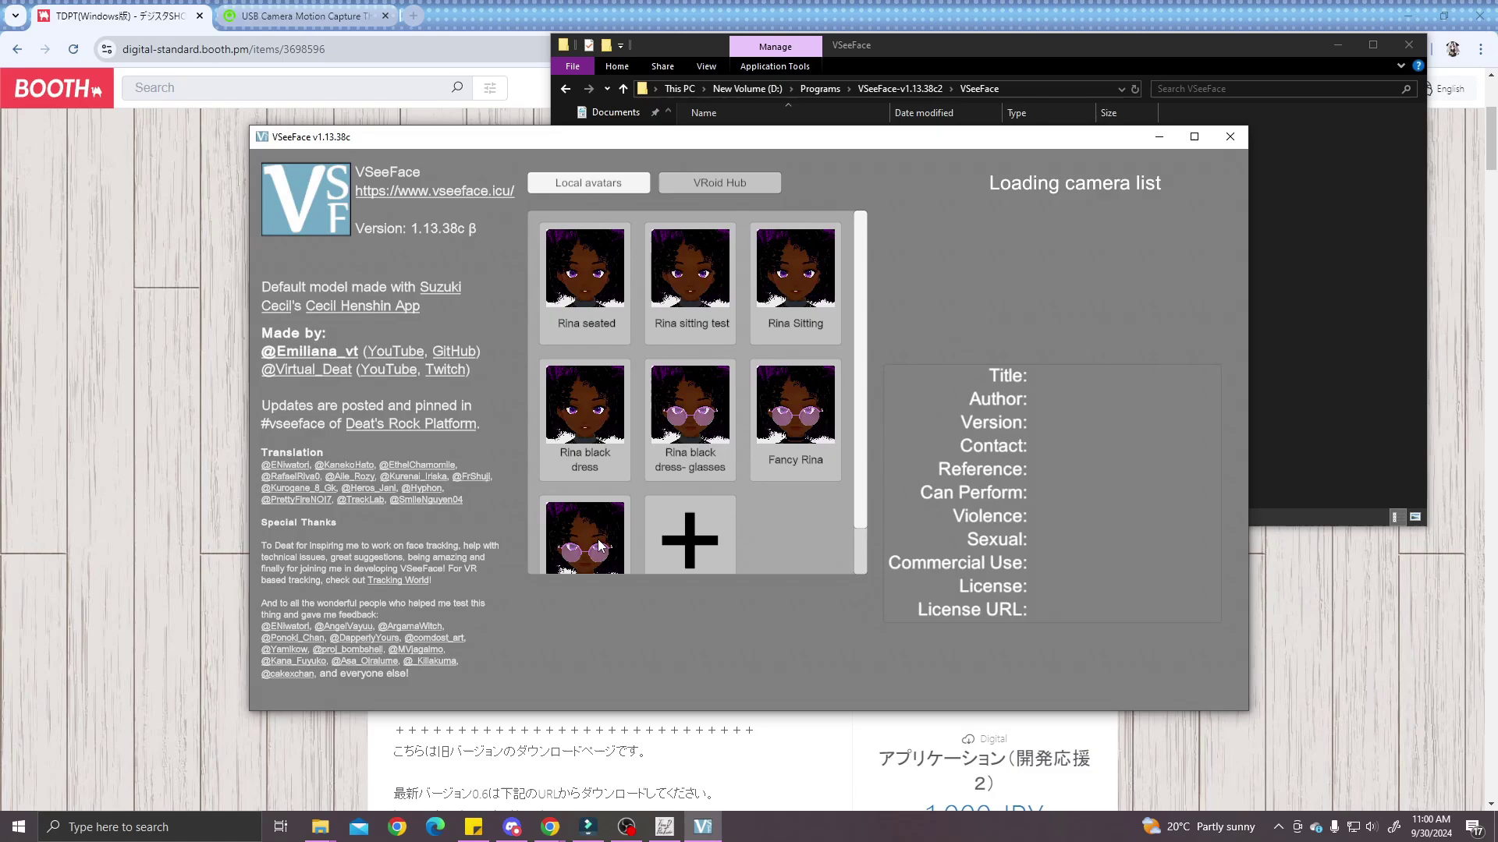
# Select Edgy Rina, choose the HD Pro Webcam C920 (2) camera, and start tracking
pyautogui.click(601, 546)
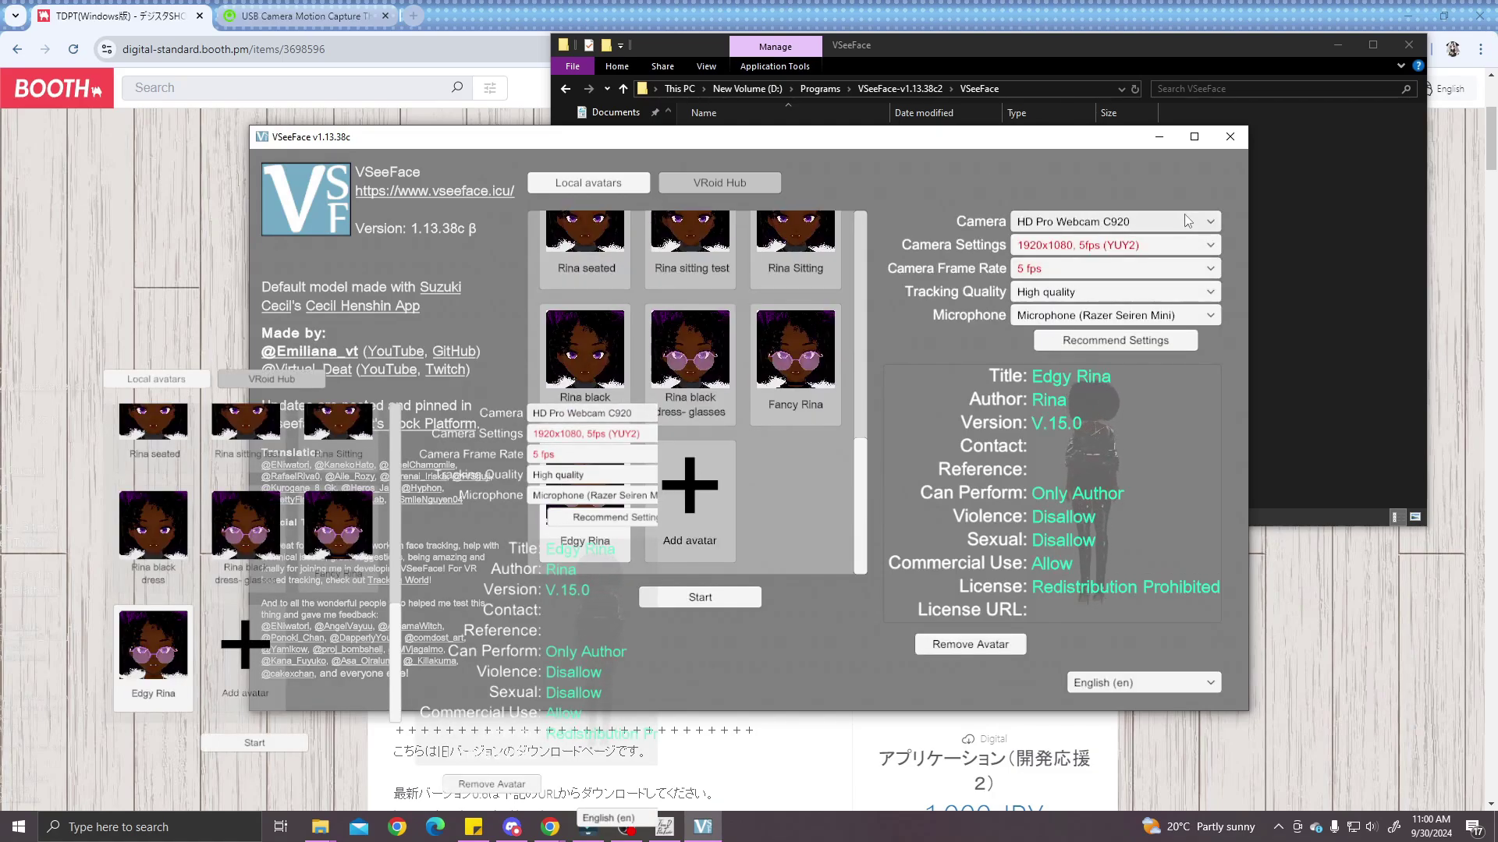
pyautogui.click(1209, 223)
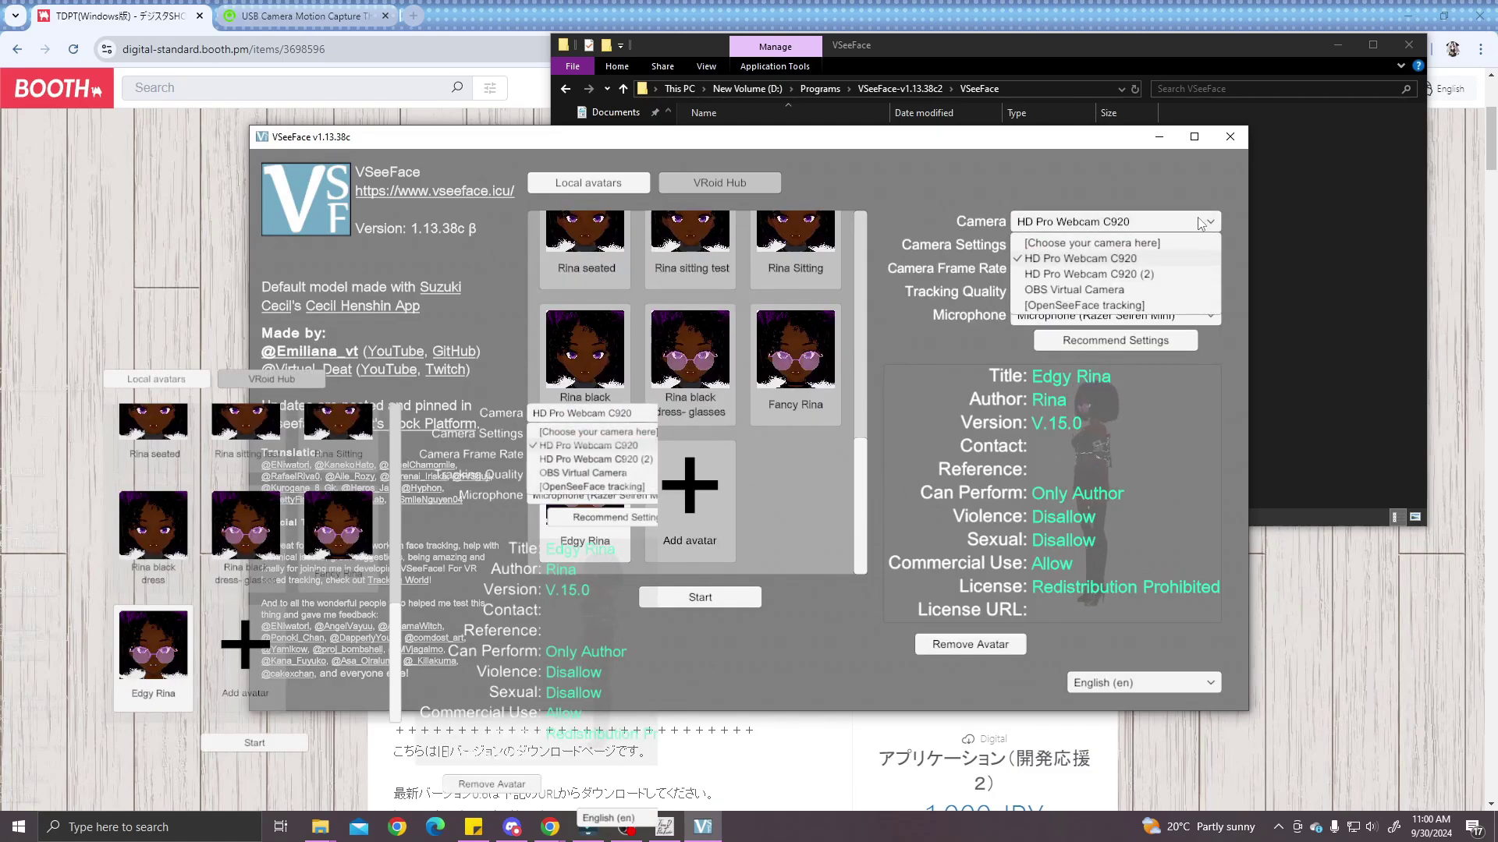
pyautogui.click(1152, 275)
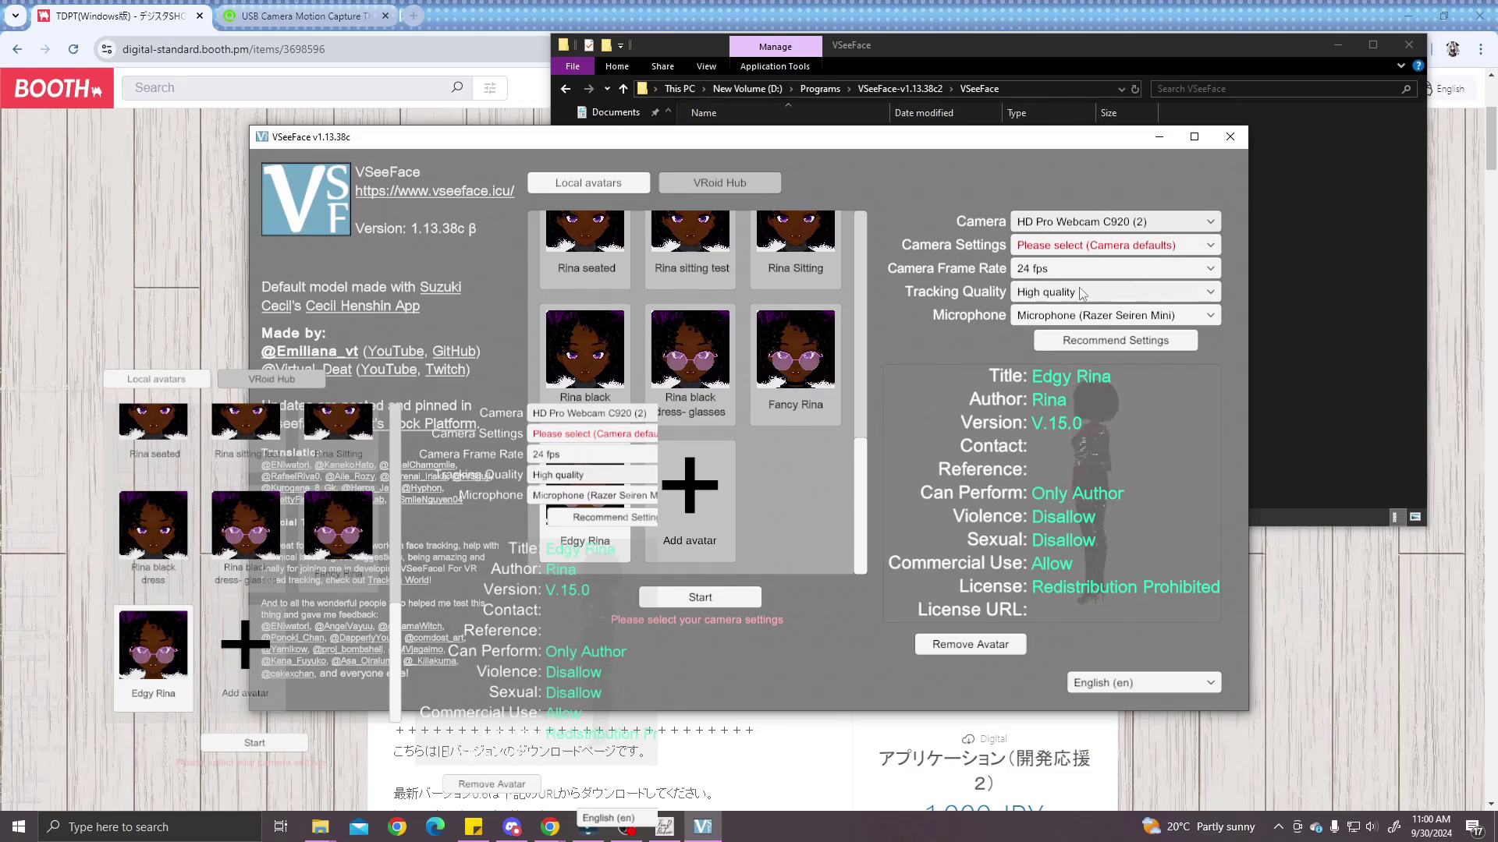
pyautogui.click(704, 602)
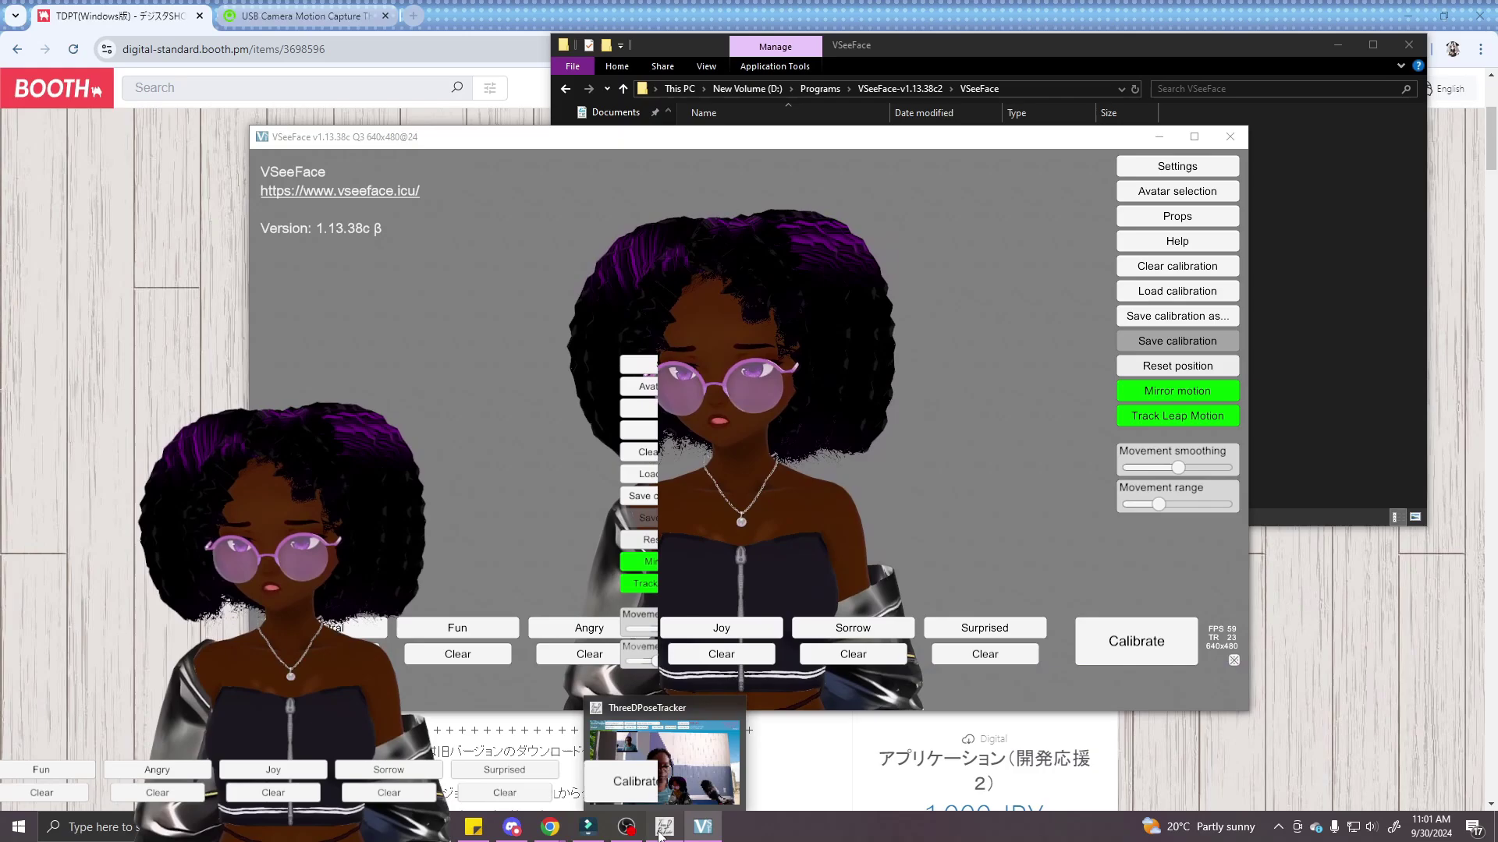
pyautogui.click(663, 760)
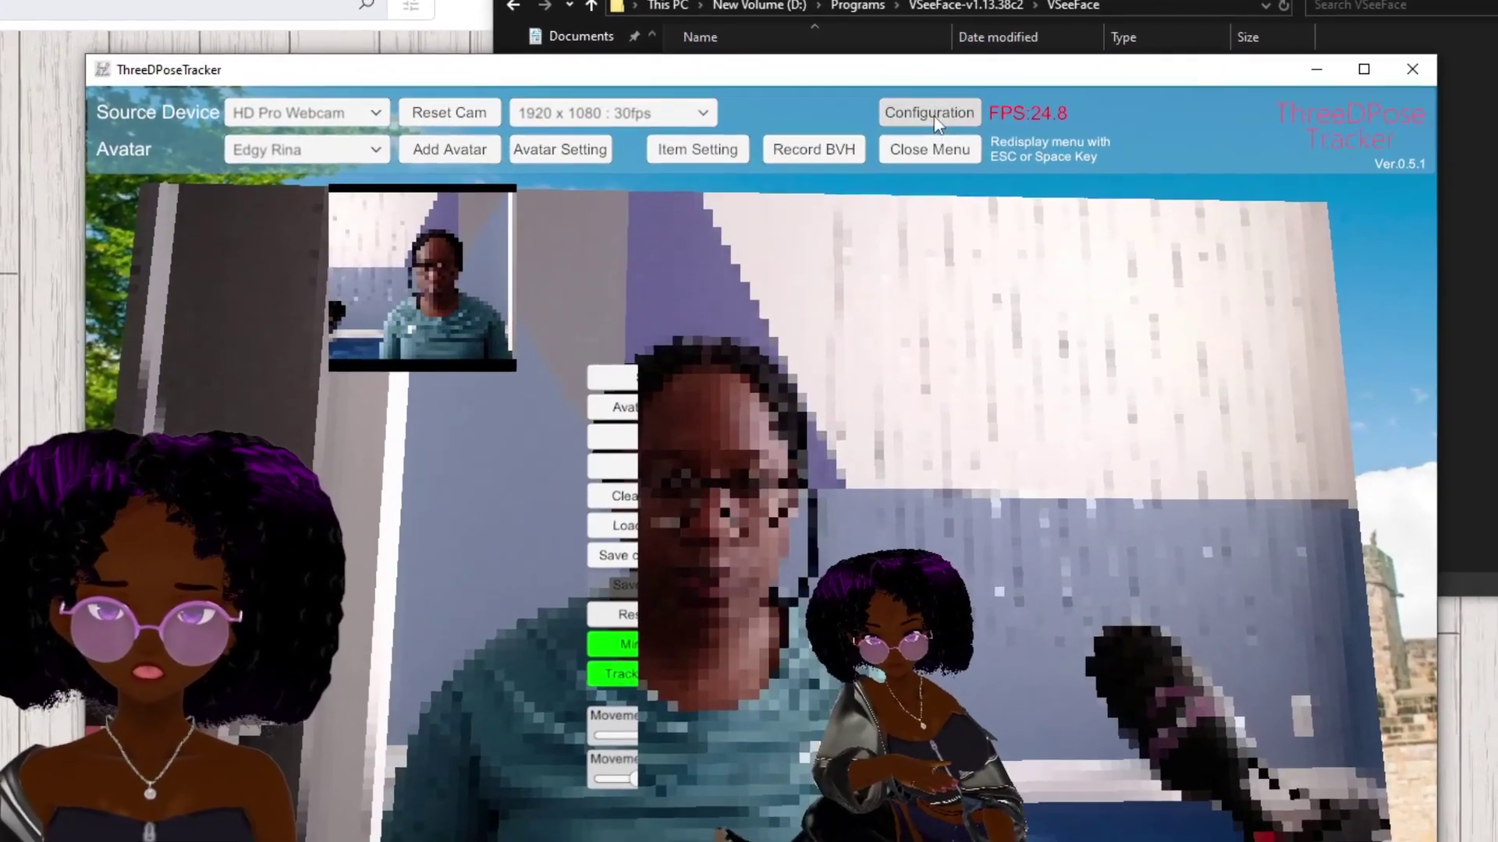
pyautogui.click(876, 171)
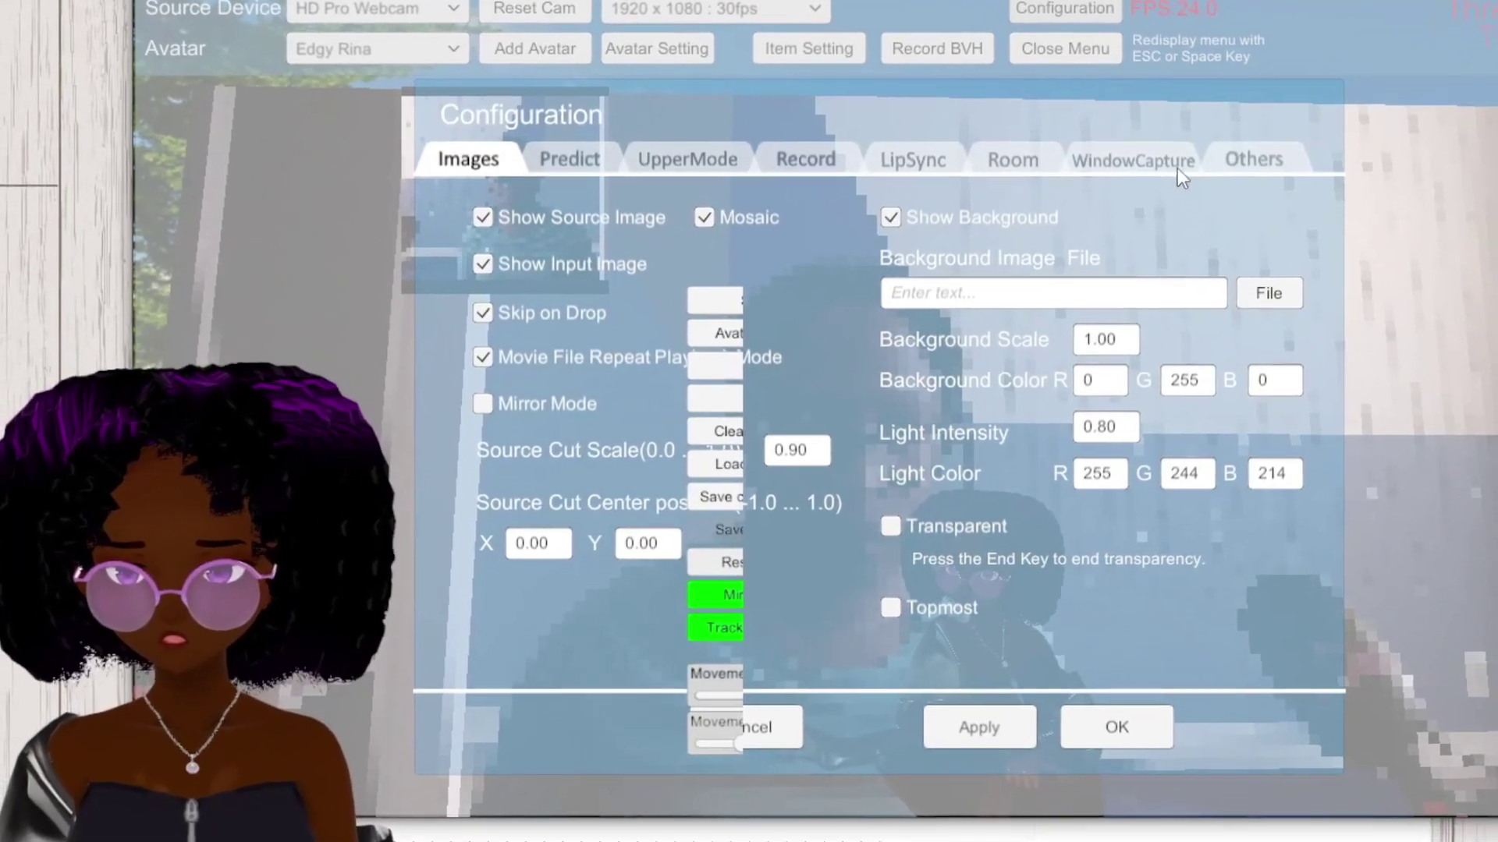
pyautogui.click(1270, 158)
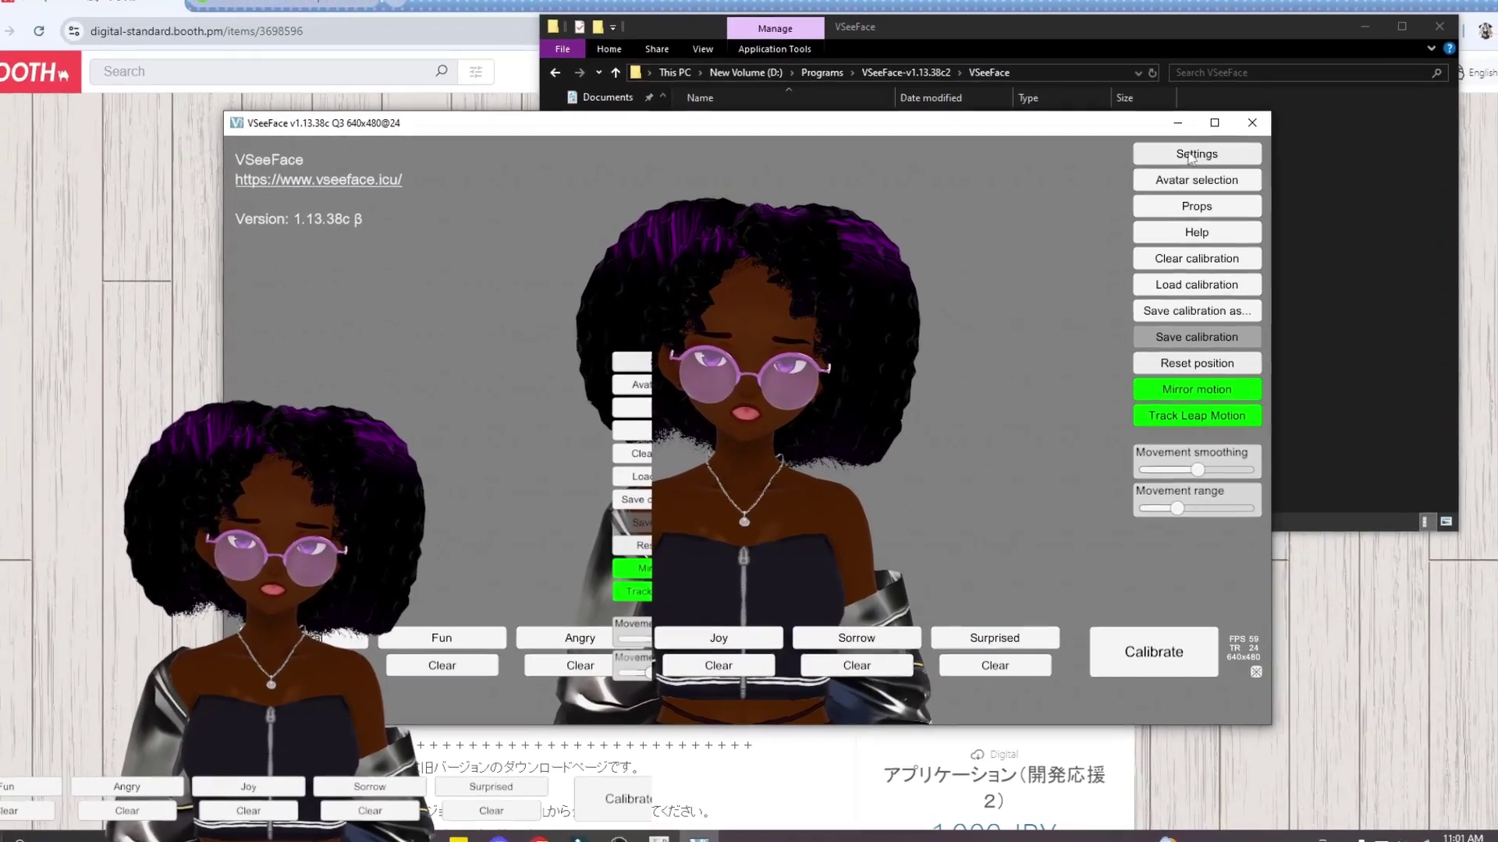
# Open VSeeFace's General settings and scroll down to the OSC/VMC protocol section
pyautogui.click(1172, 174)
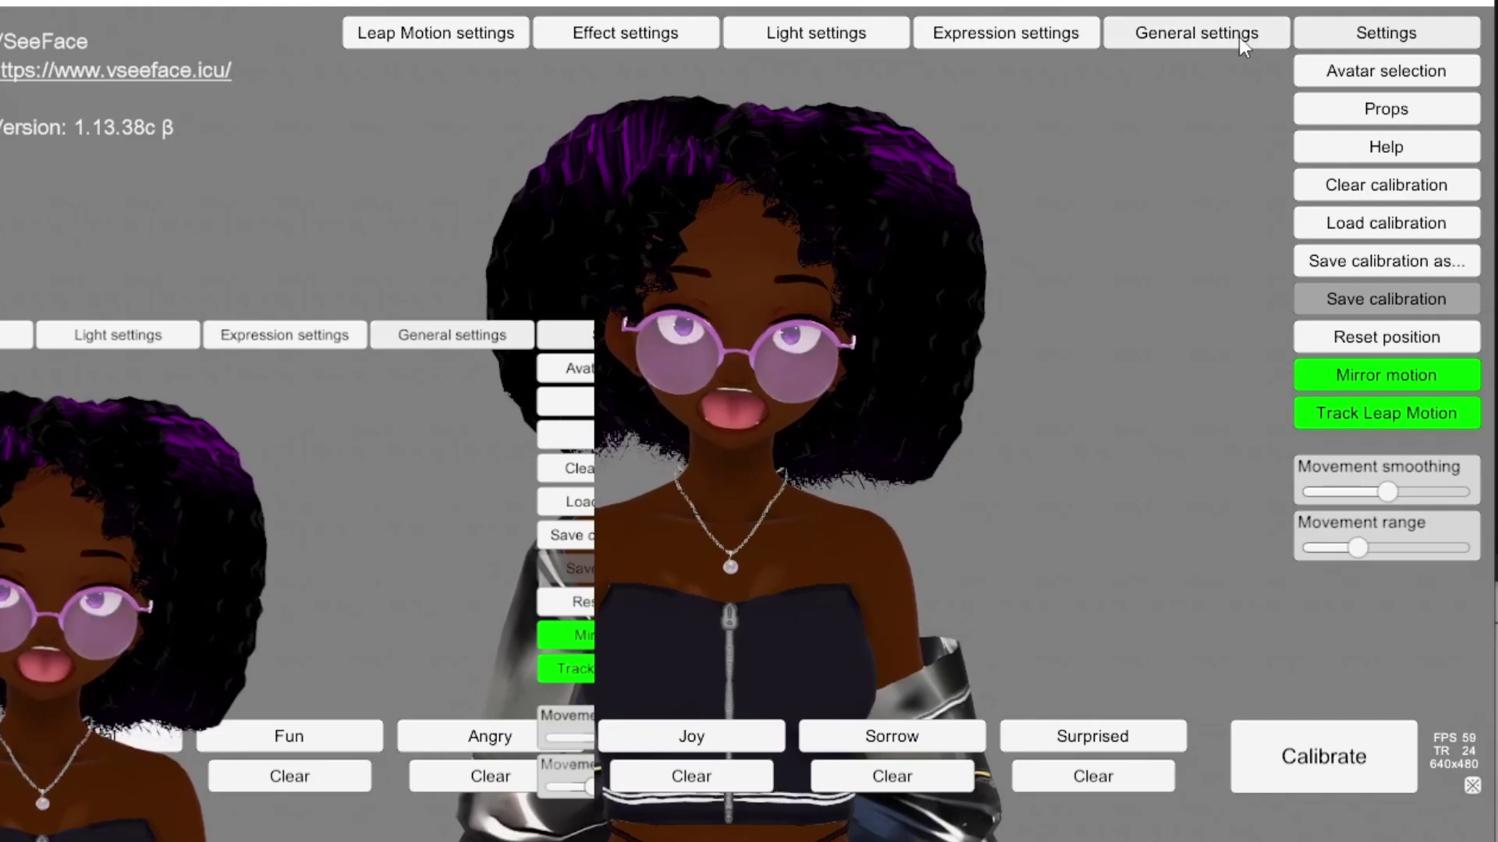
pyautogui.click(1197, 63)
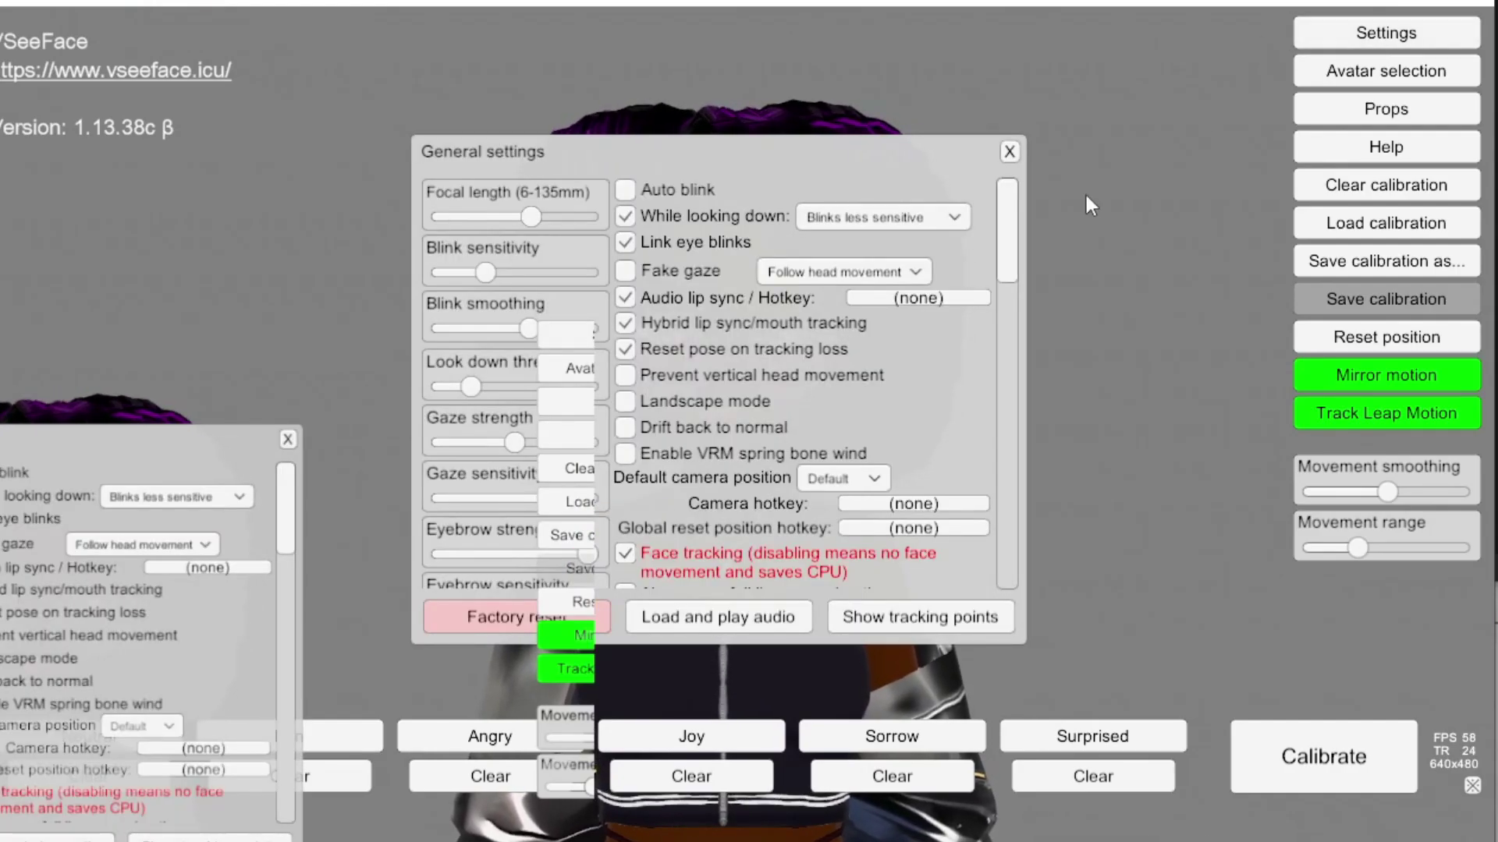
pyautogui.scroll(-10, 814, 449)
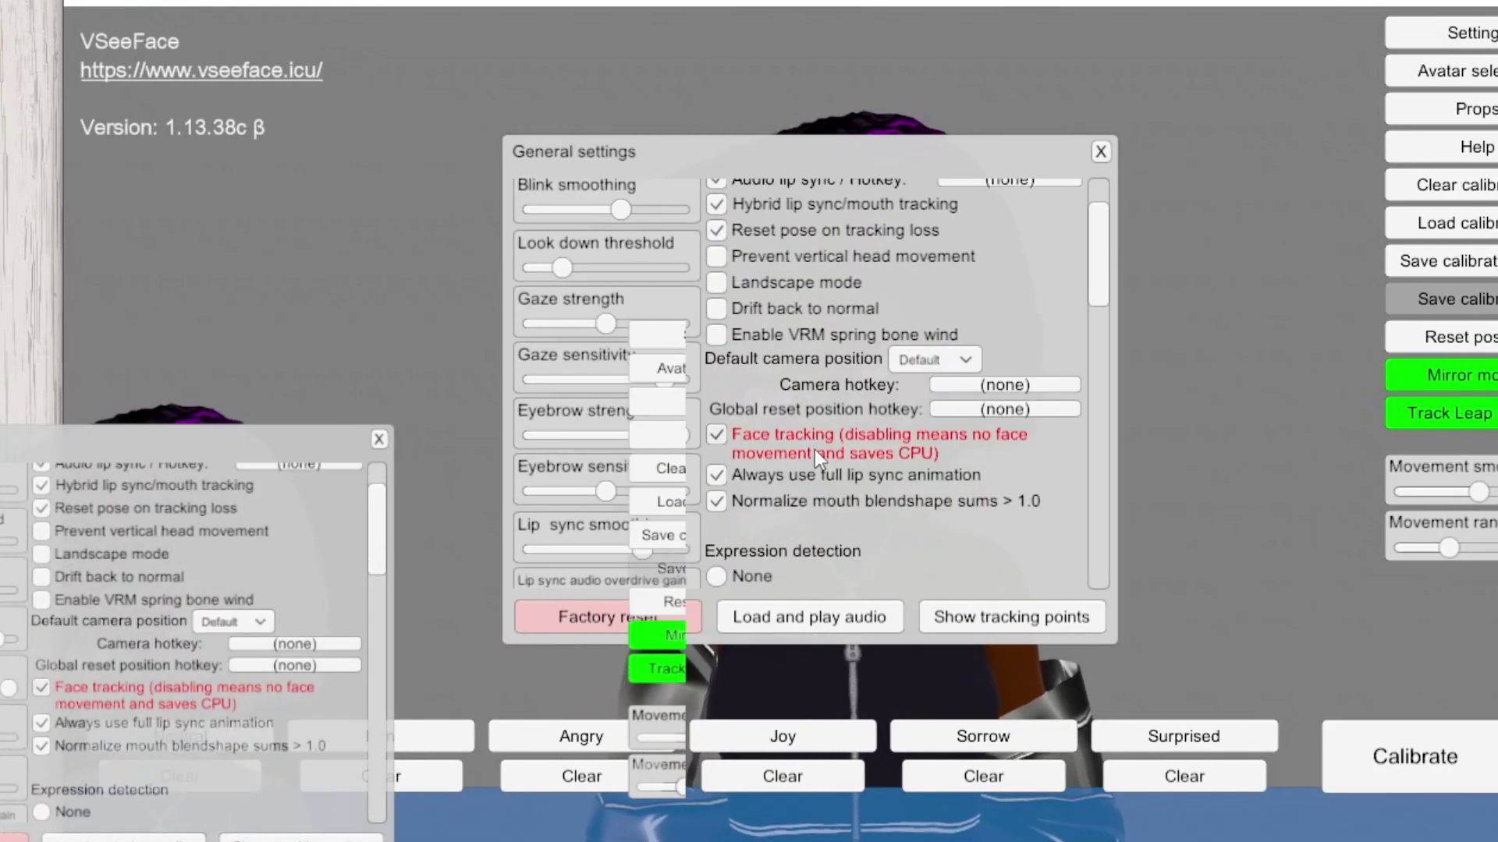
pyautogui.scroll(-10, 815, 449)
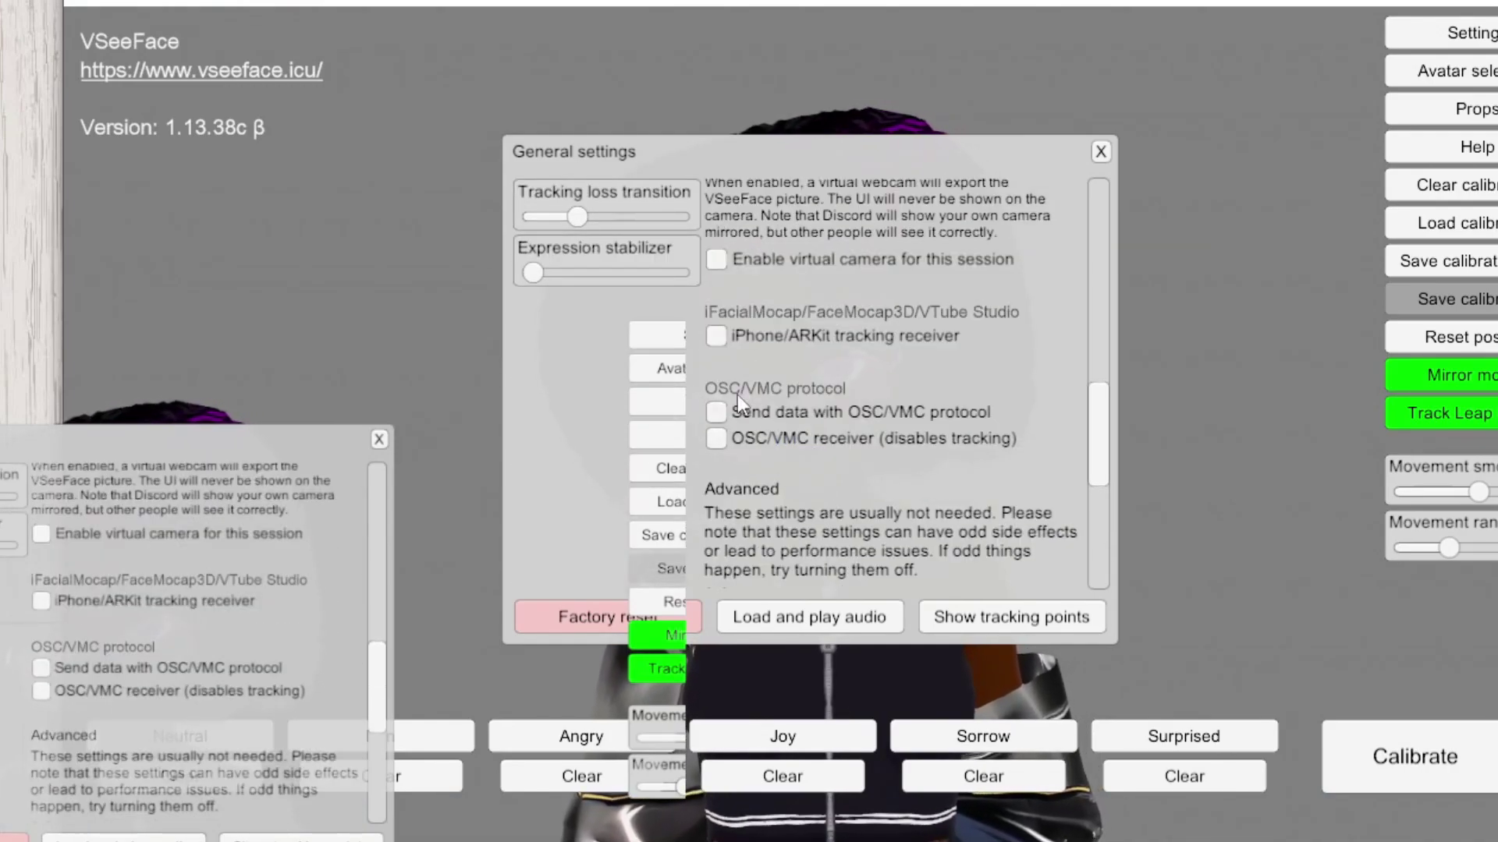
pyautogui.moveTo(797, 384); pyautogui.dragTo(785, 432)
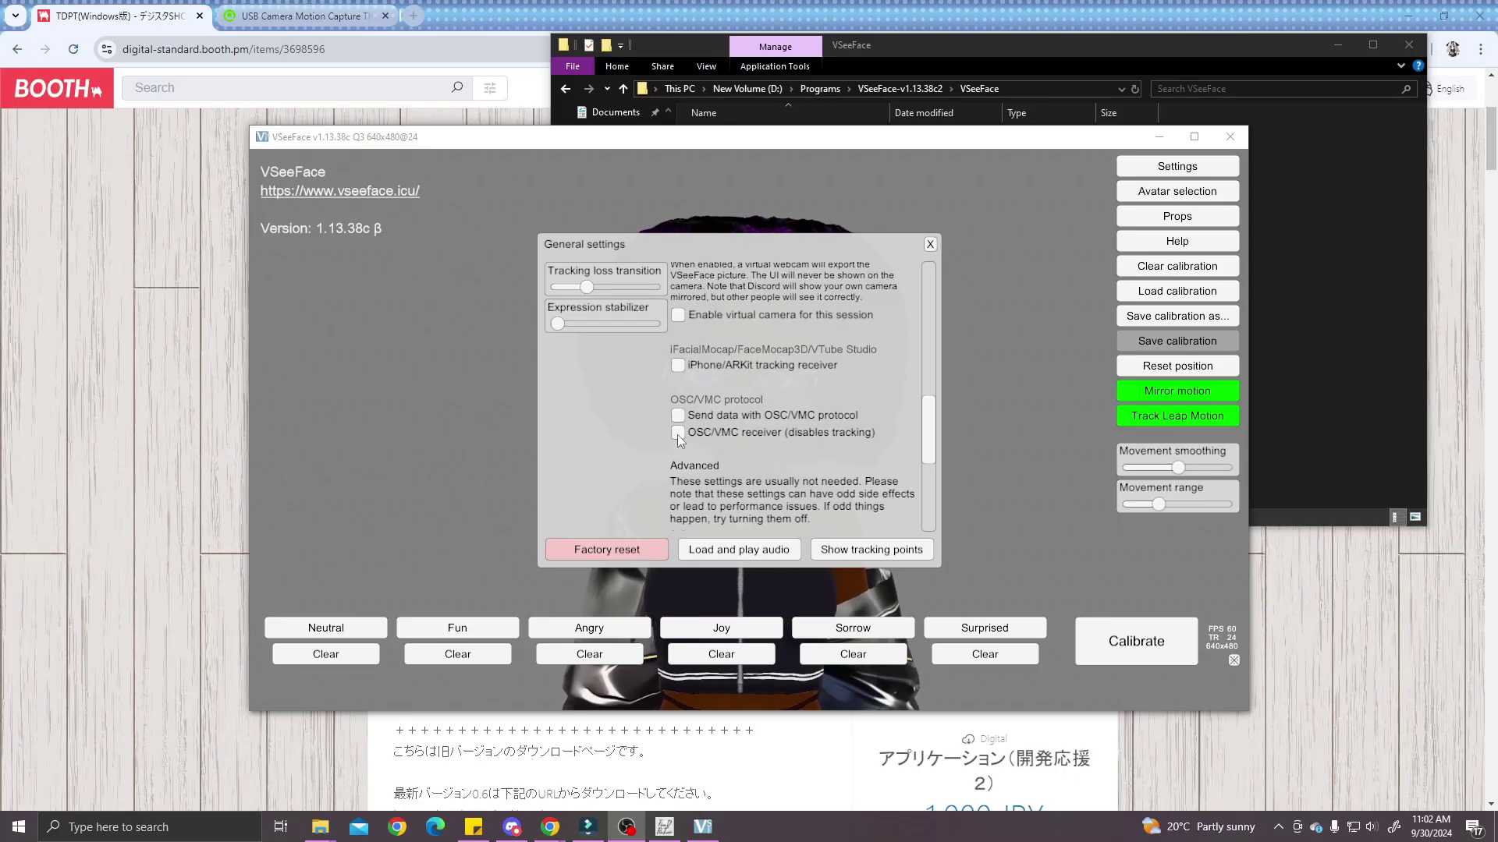
# Tick 'OSC/VMC receiver (disables tracking)' to listen on port 39539
pyautogui.click(677, 434)
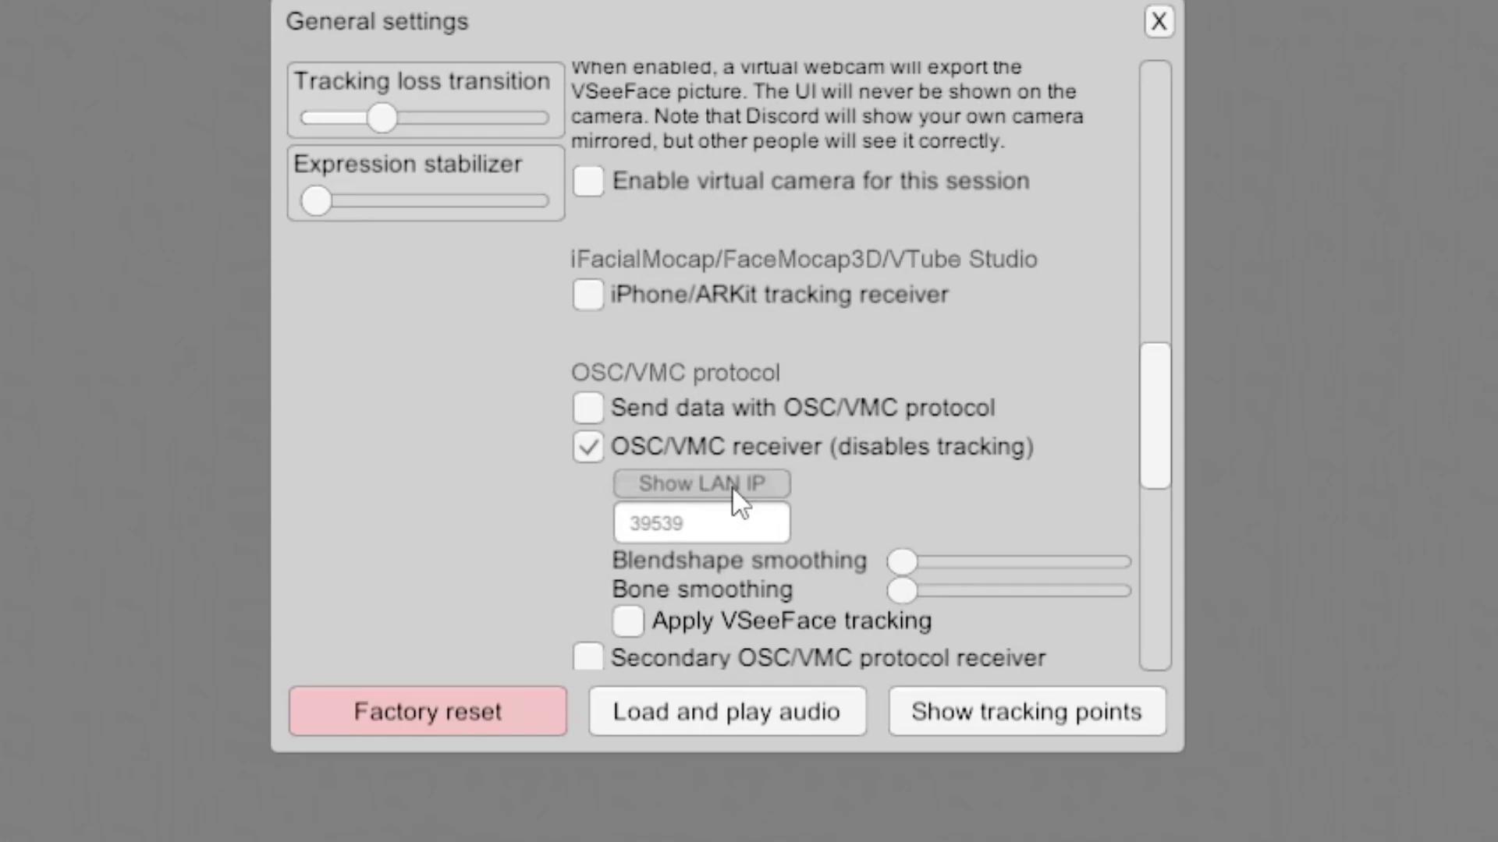
# Show the LAN IP, then untick the OSC/VMC receiver checkbox
pyautogui.click(742, 473)
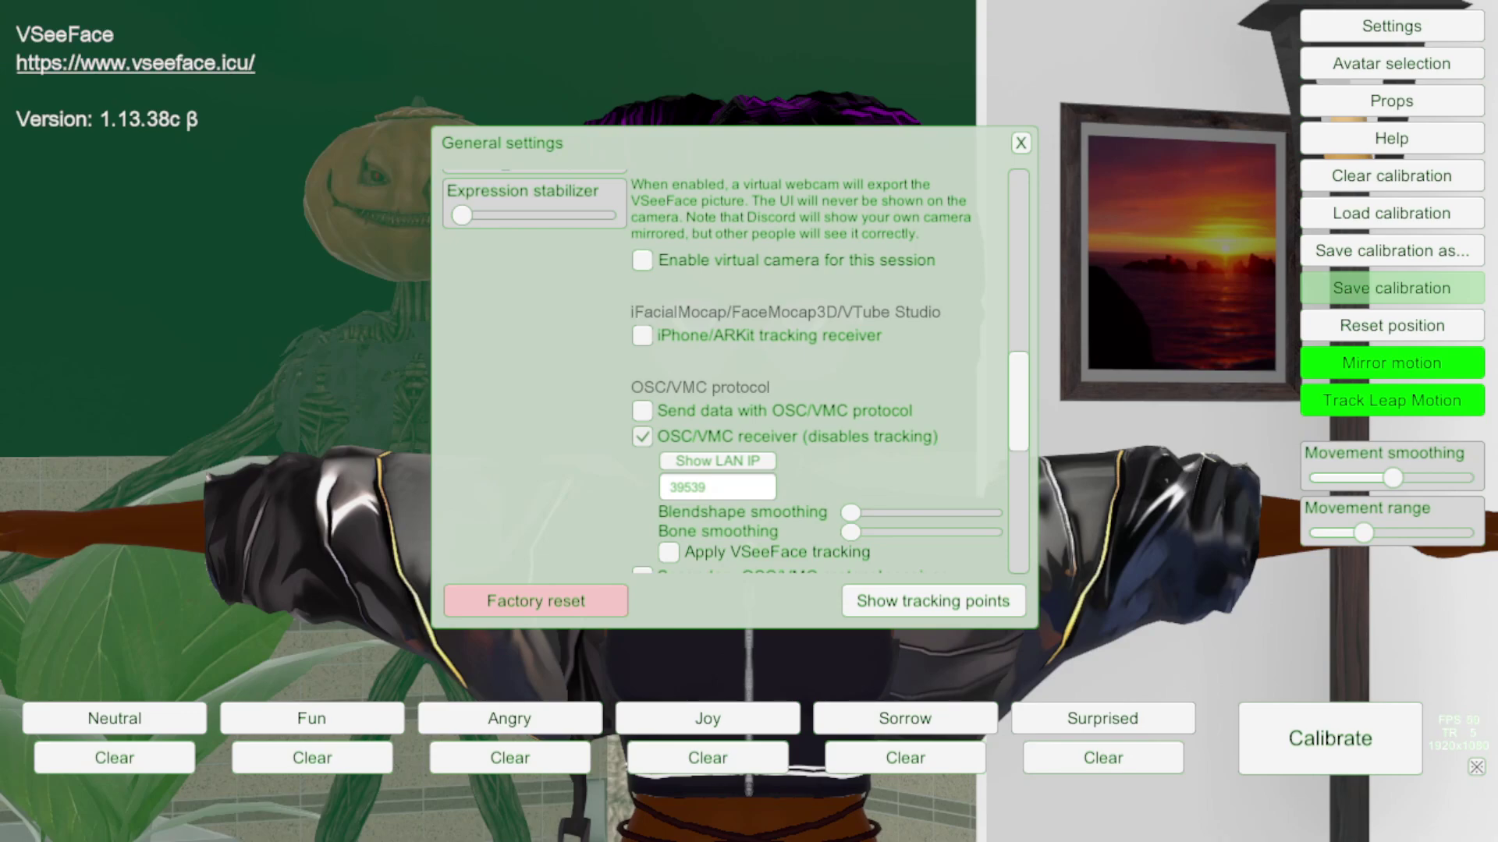
pyautogui.click(642, 436)
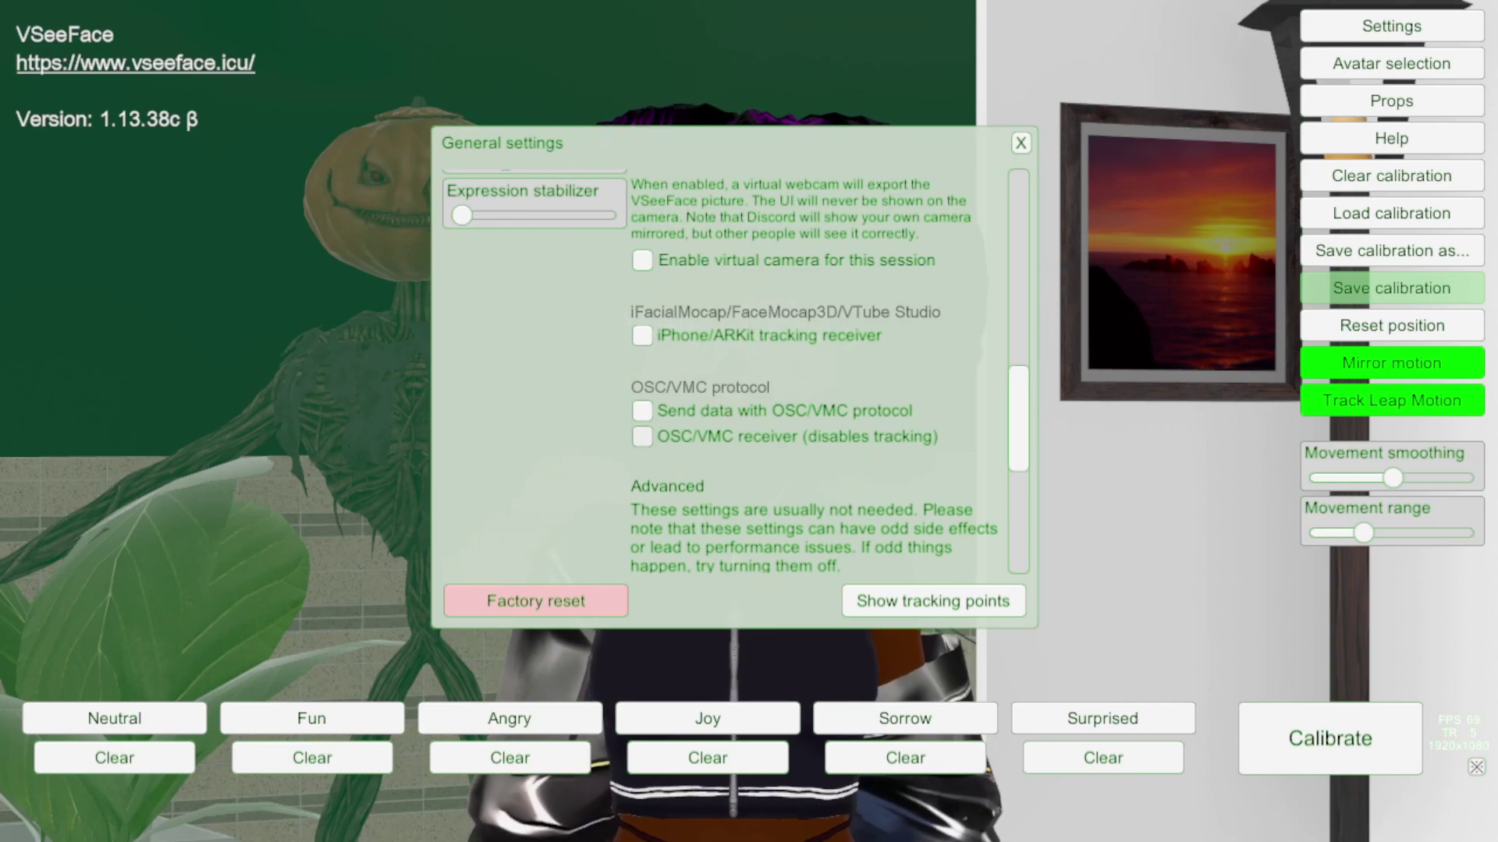